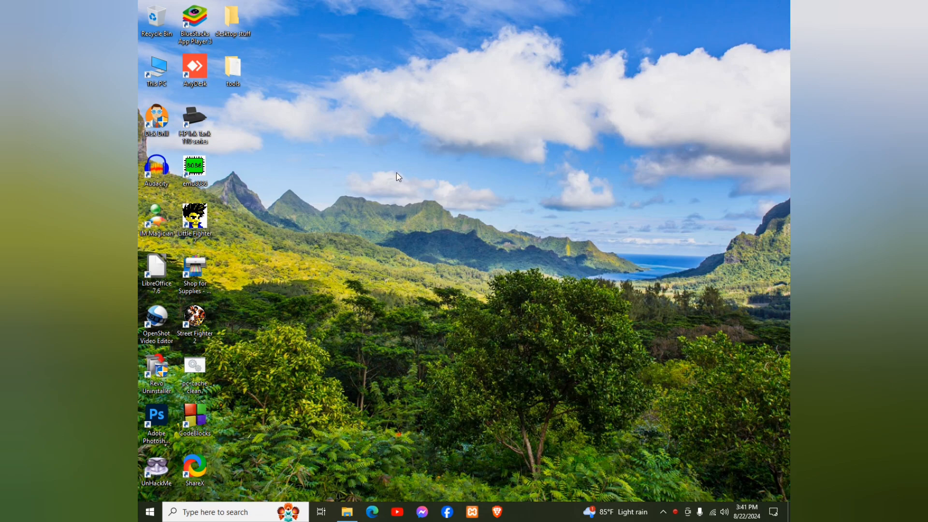
Open the tools folder on the desktop and extract the pc-cache clean ZIP archive into that same folder.
{"action": "double_click", "coordinate": [236, 74]}
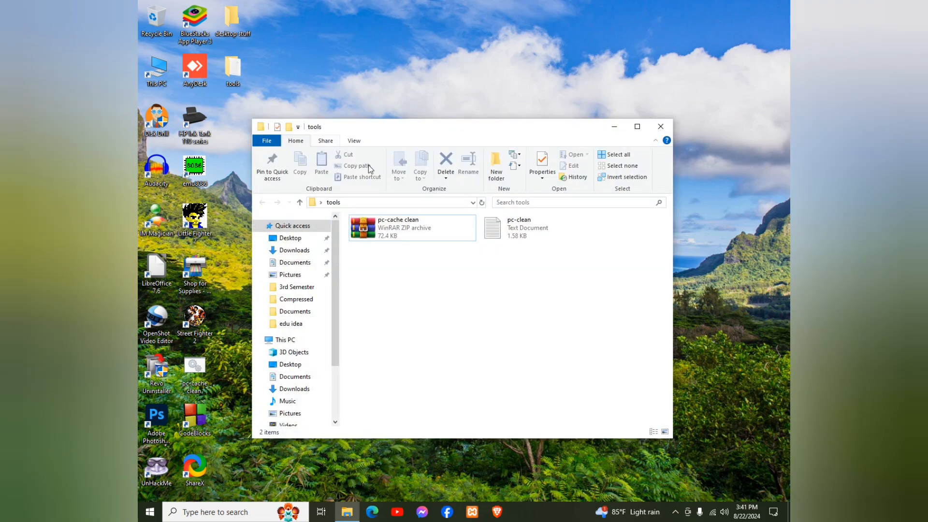
{"action": "left_click_drag", "start_coordinate": [419, 130], "coordinate": [418, 120]}
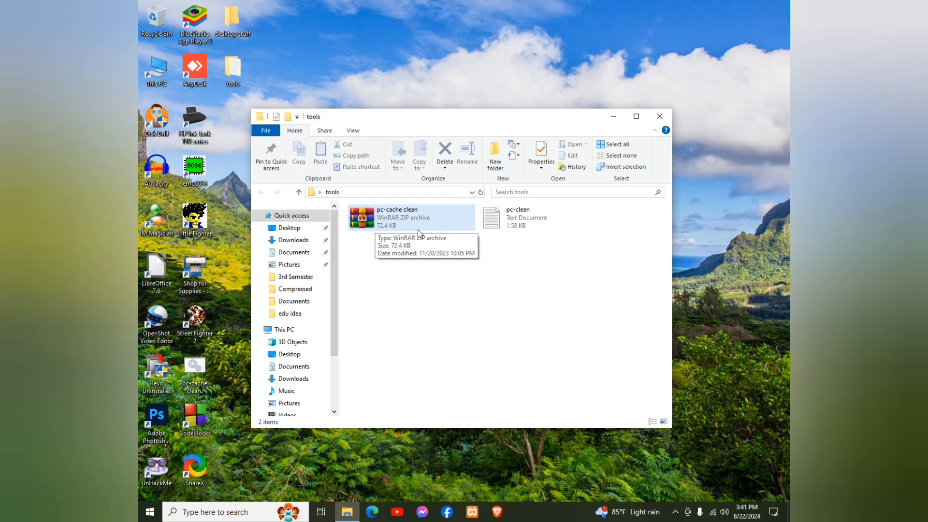
{"action": "right_click", "coordinate": [379, 223]}
{"action": "left_click", "coordinate": [408, 281]}
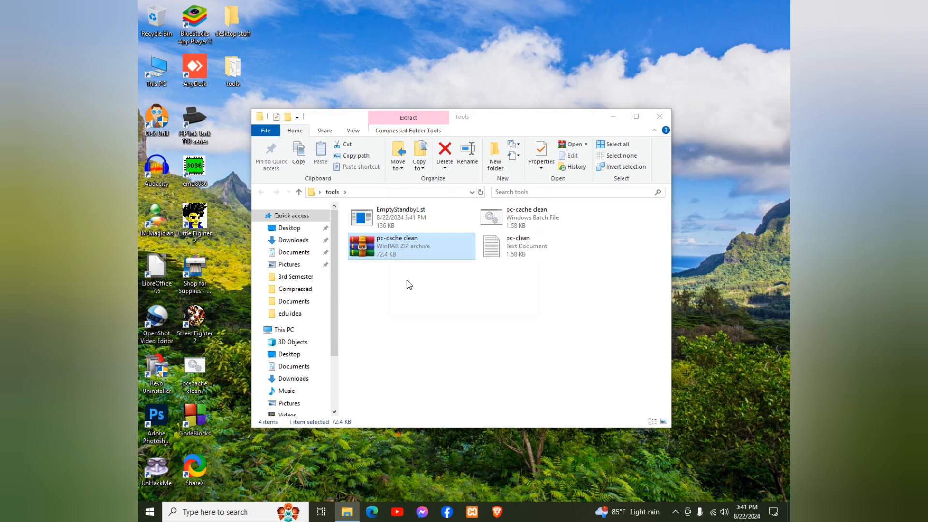
{"action": "left_click", "coordinate": [405, 276]}
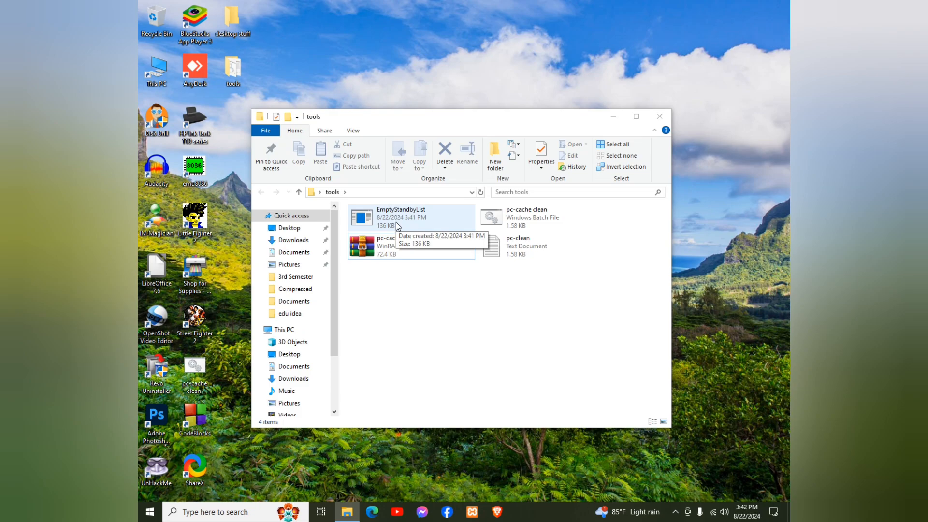
Run the extracted pc-cache clean batch file and minimize its command window while it cleans.
{"action": "double_click", "coordinate": [501, 217]}
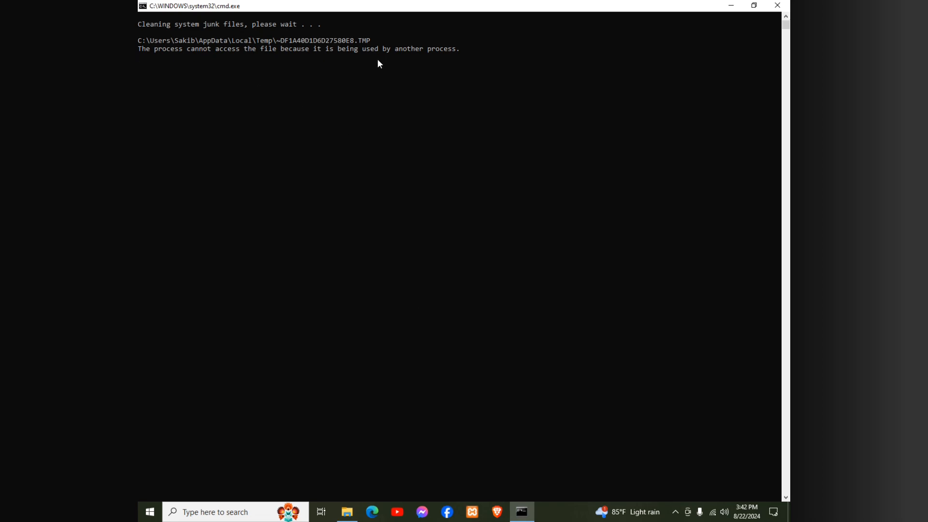
{"action": "left_click", "coordinate": [731, 5]}
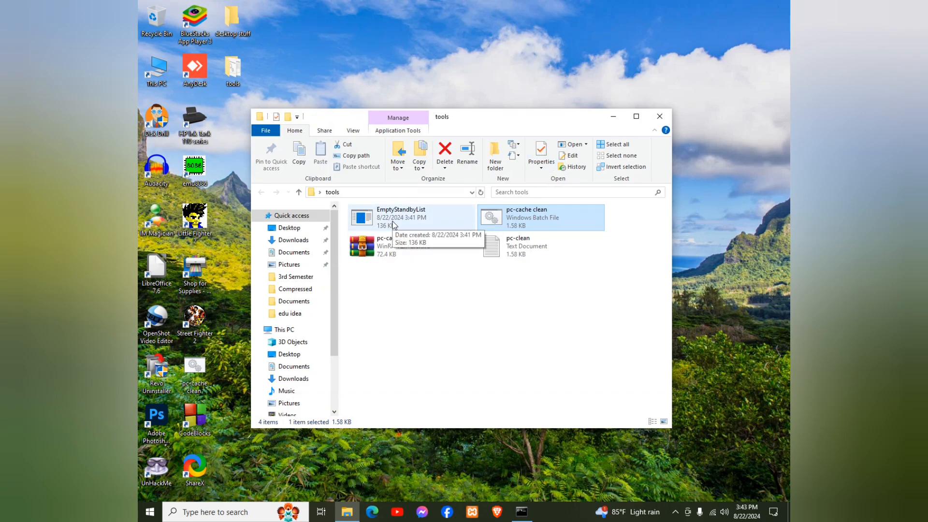
Show the Memory performance details in Task Manager and arrange its window beside the tools folder to watch the cached memory.
{"action": "right_click", "coordinate": [557, 508]}
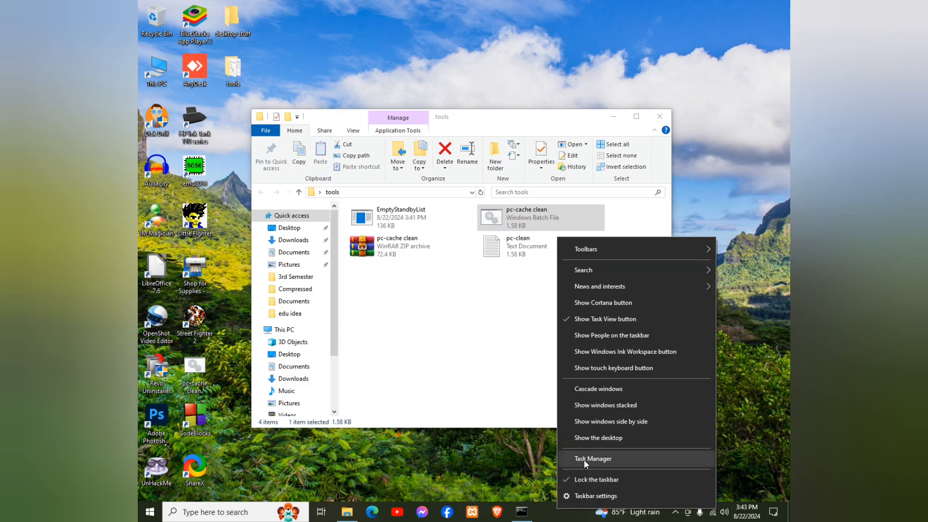
{"action": "left_click", "coordinate": [584, 460]}
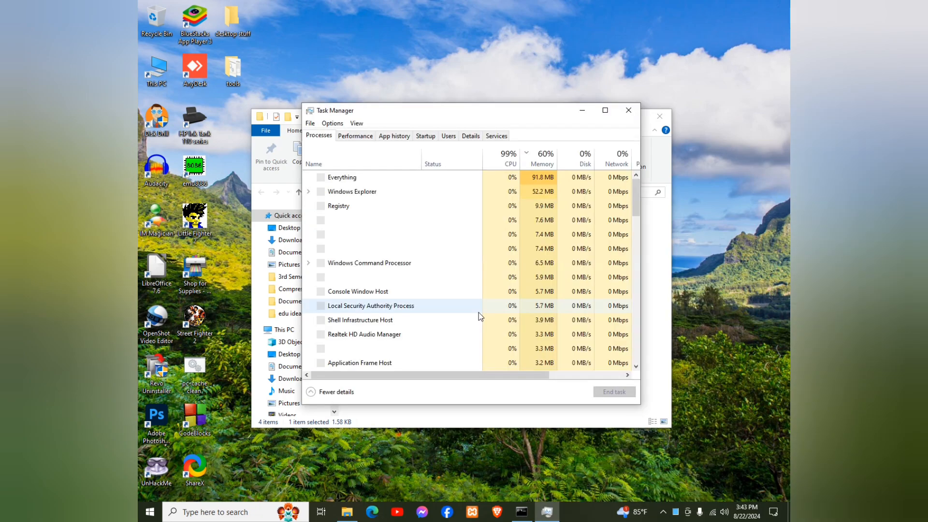
{"action": "left_click", "coordinate": [355, 138]}
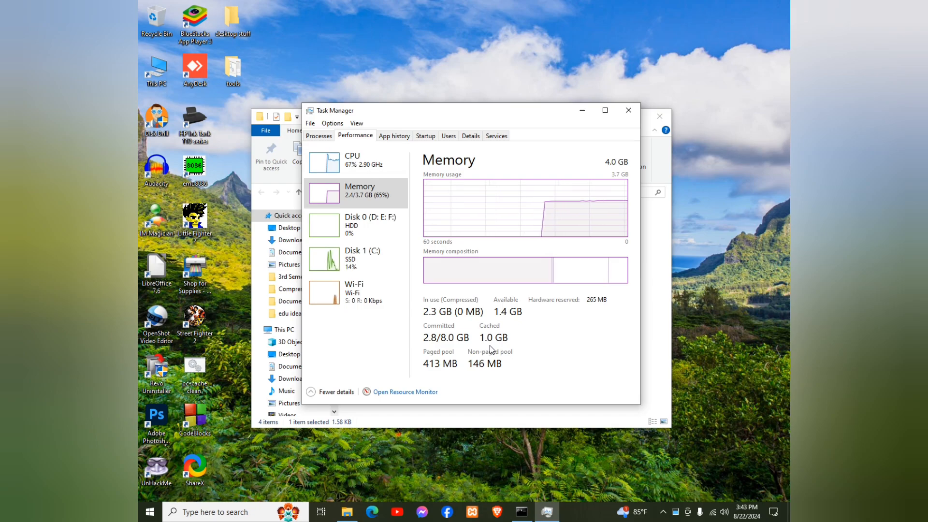
{"action": "left_click_drag", "start_coordinate": [424, 110], "coordinate": [559, 122]}
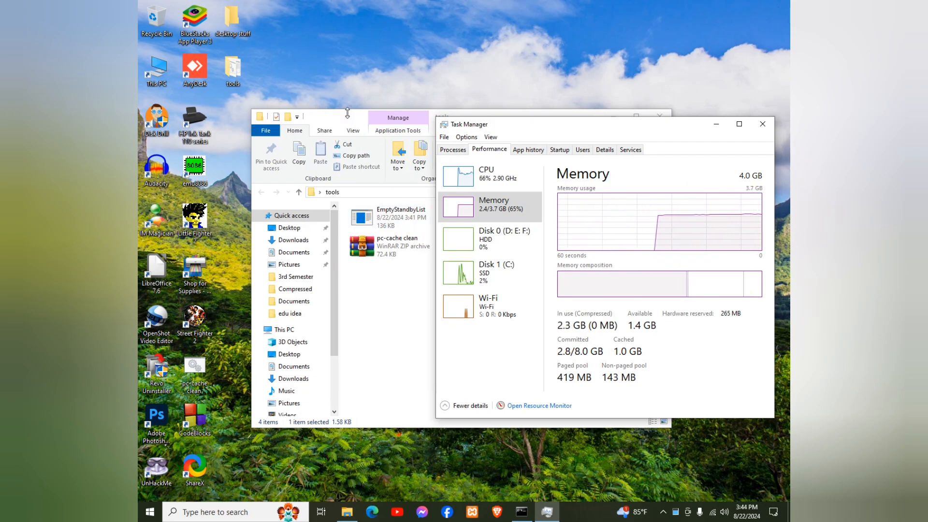
{"action": "left_click_drag", "start_coordinate": [355, 118], "coordinate": [323, 118]}
{"action": "left_click", "coordinate": [345, 227]}
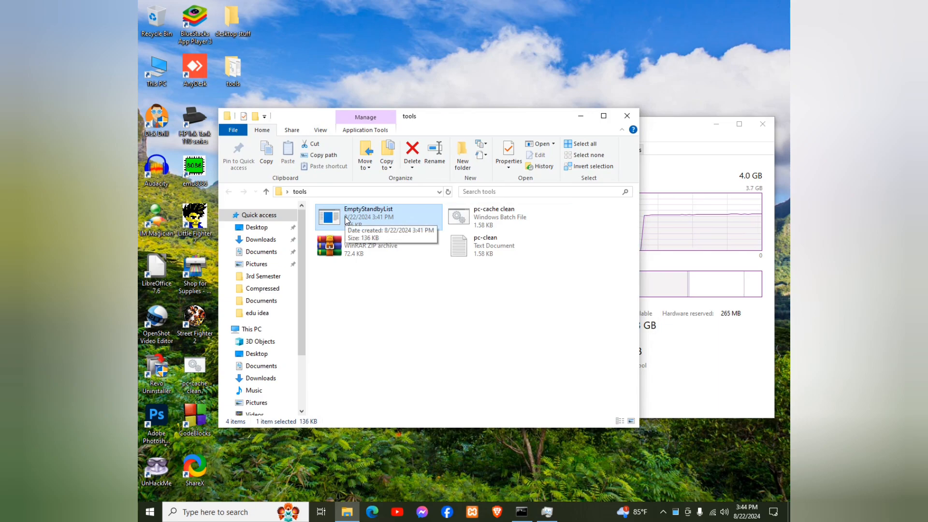
{"action": "left_click", "coordinate": [677, 148]}
{"action": "left_click_drag", "start_coordinate": [600, 127], "coordinate": [623, 121]}
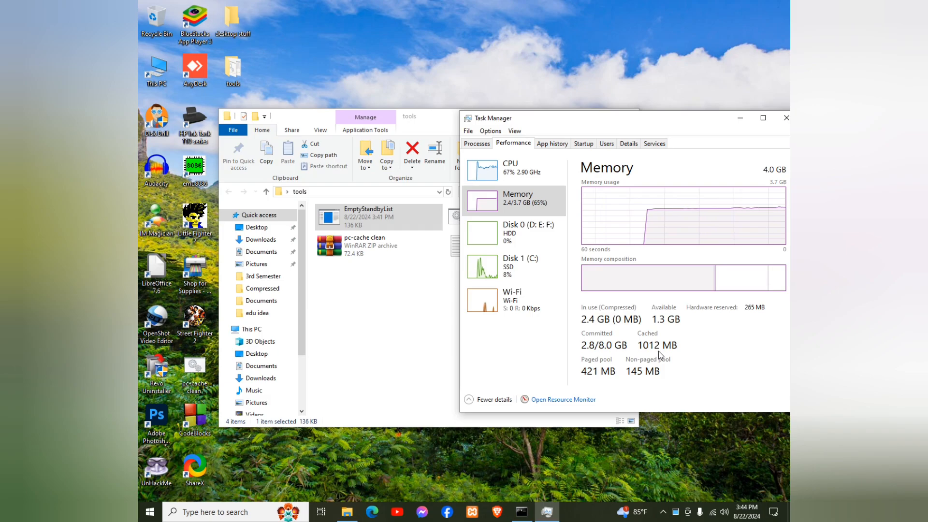
{"action": "left_click", "coordinate": [392, 314]}
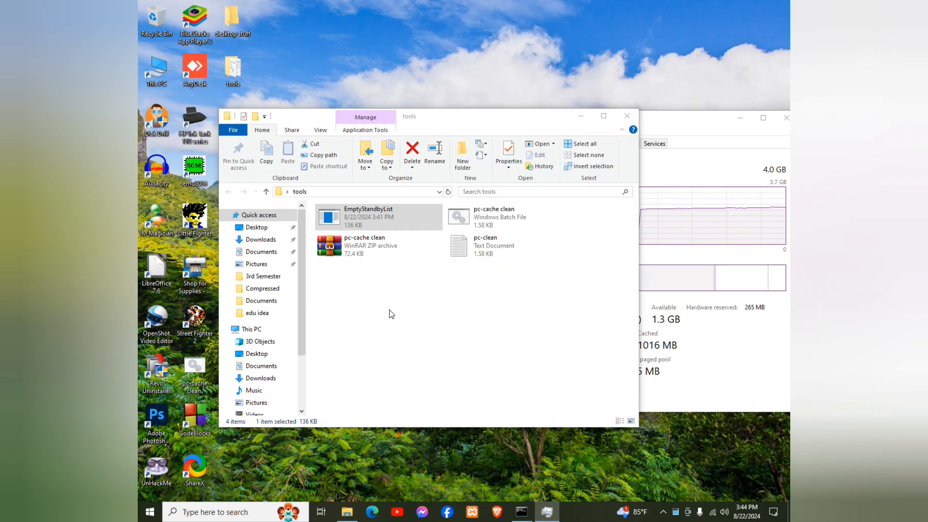
{"action": "left_click_drag", "start_coordinate": [407, 118], "coordinate": [335, 102]}
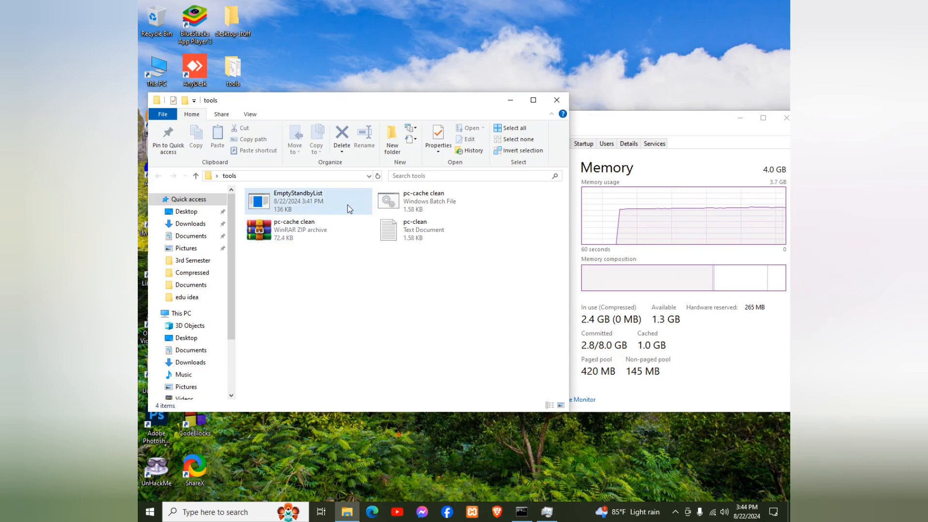
Run EmptyStandbyList from the tools folder to clear the cached memory, and close Task Manager after checking the cached amount.
{"action": "right_click", "coordinate": [278, 203]}
{"action": "left_click", "coordinate": [297, 218]}
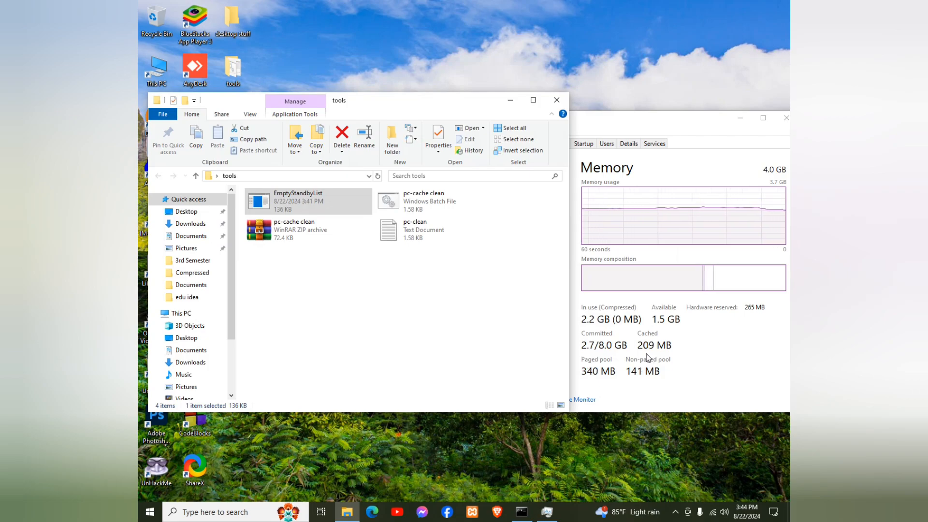
{"action": "double_click", "coordinate": [663, 121]}
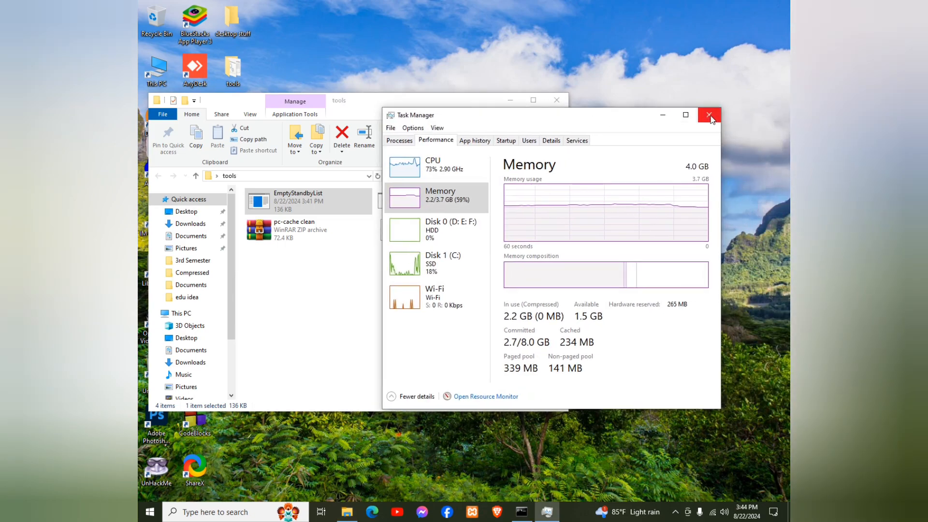
{"action": "left_click", "coordinate": [709, 115]}
{"action": "left_click_drag", "start_coordinate": [421, 107], "coordinate": [545, 111]}
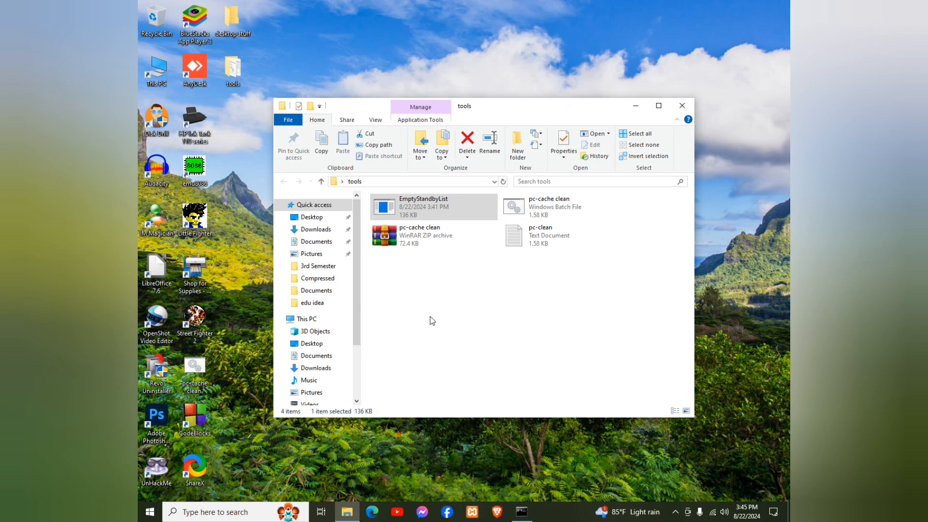
Search Windows for "task" and open Task Scheduler.
{"action": "left_click", "coordinate": [231, 514]}
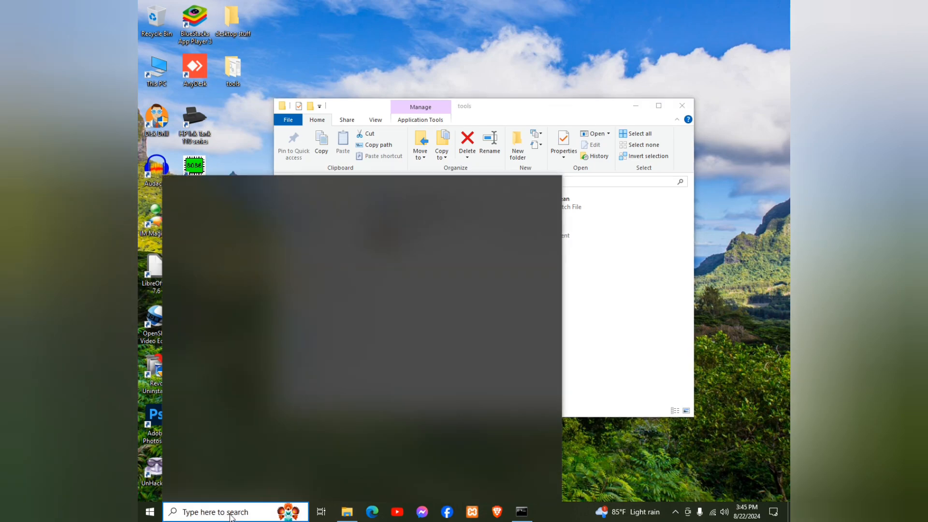
{"action": "type", "text": "task"}
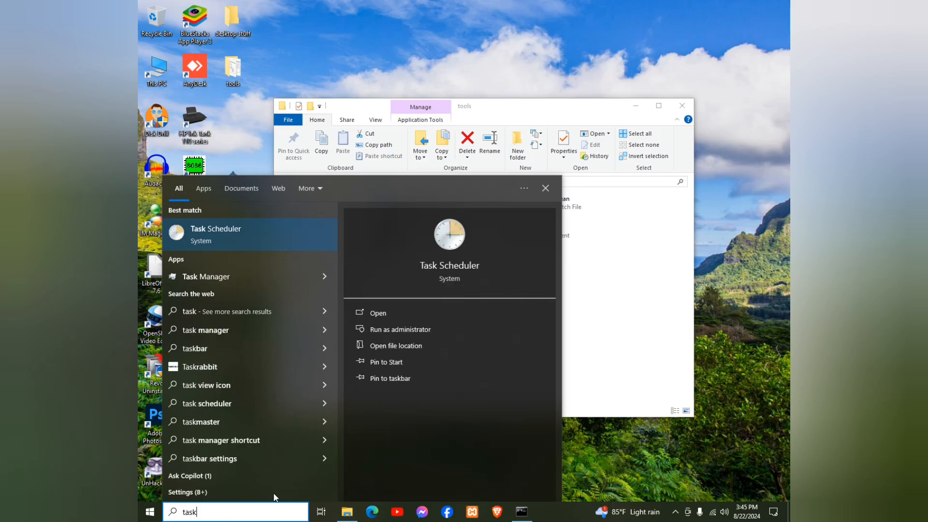
{"action": "left_click", "coordinate": [224, 239]}
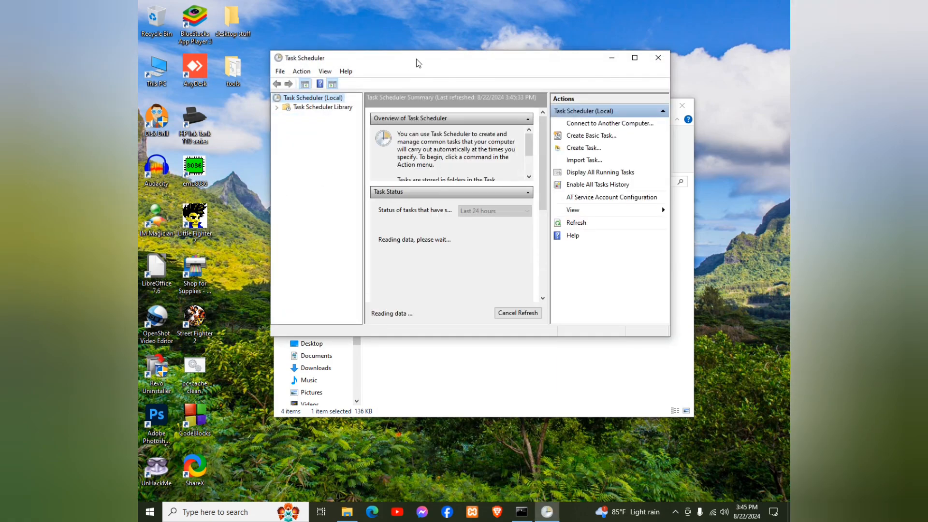
{"action": "left_click_drag", "start_coordinate": [414, 61], "coordinate": [384, 79]}
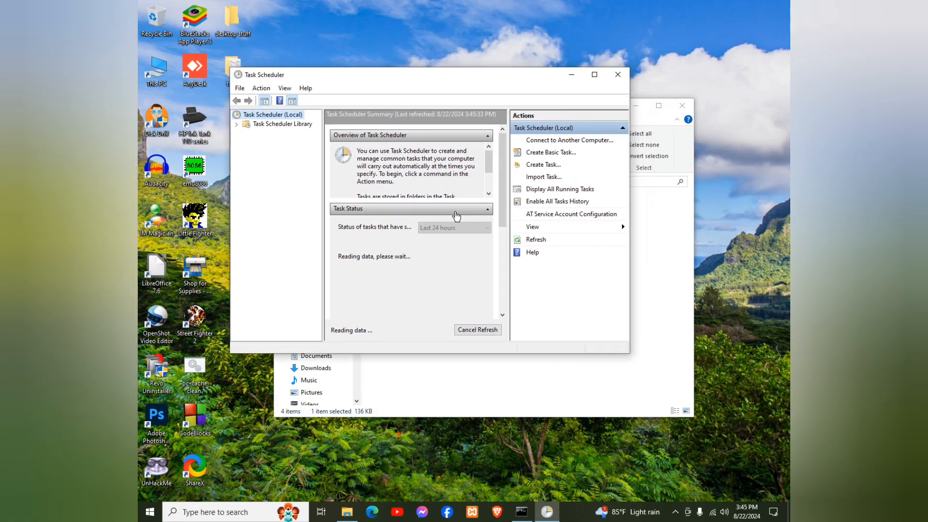
Start a new scheduled task named "Ram-cache cleaner" and use the same text as its description.
{"action": "left_click", "coordinate": [538, 168]}
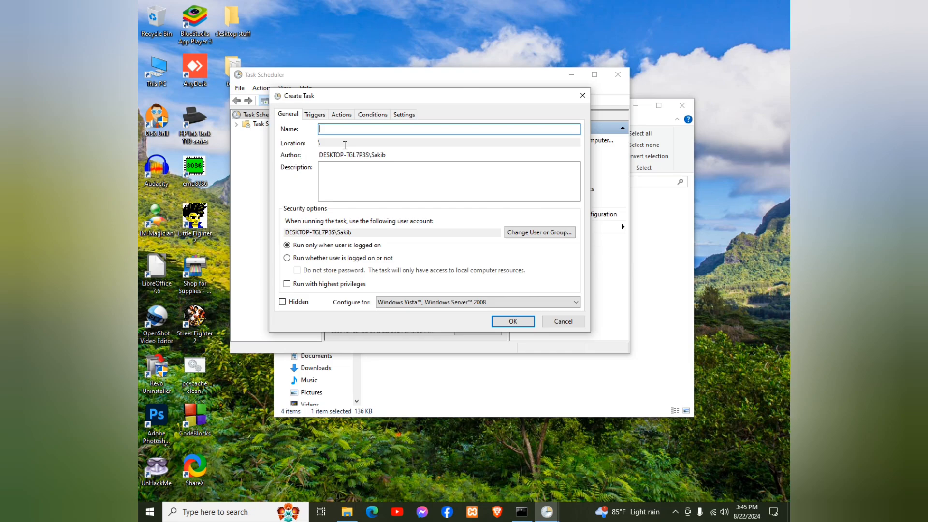
{"action": "type", "text": "Ram"}
{"action": "type", "text": "-cah"}
{"action": "type", "text": "he cleaner"}
{"action": "left_click_drag", "start_coordinate": [374, 131], "coordinate": [319, 129]}
{"action": "key", "text": "ctrl+c"}
{"action": "left_click", "coordinate": [330, 171]}
{"action": "key", "text": "ctrl+v"}
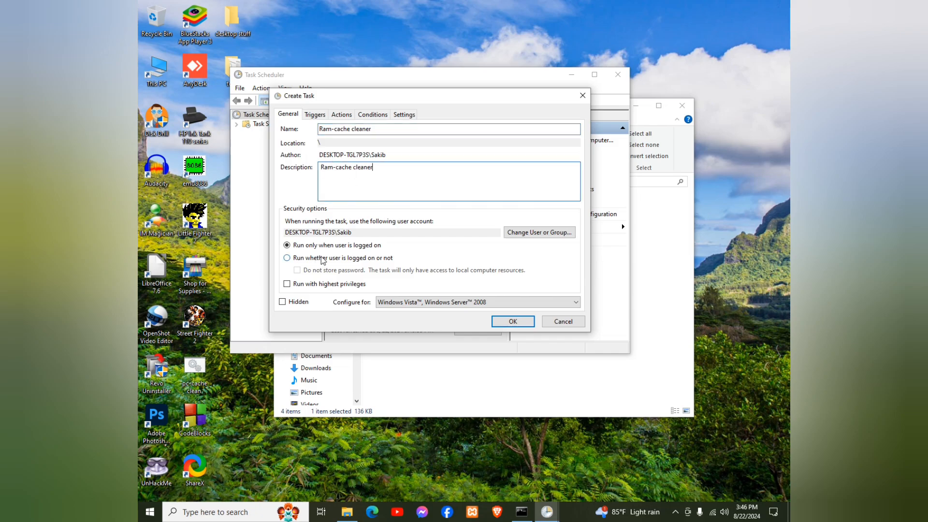
Change the account that runs the task to SYSTEM by finding it among the available users and groups.
{"action": "left_click", "coordinate": [534, 234]}
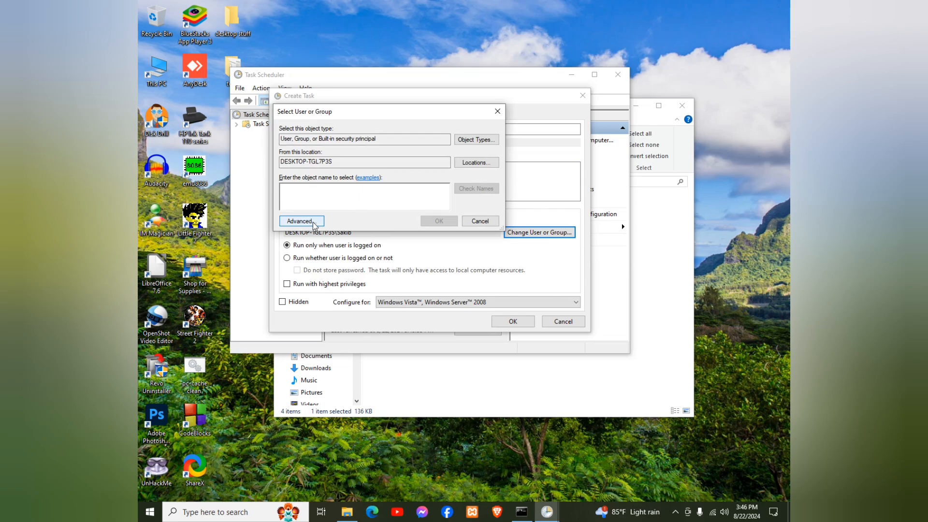
{"action": "left_click", "coordinate": [313, 223]}
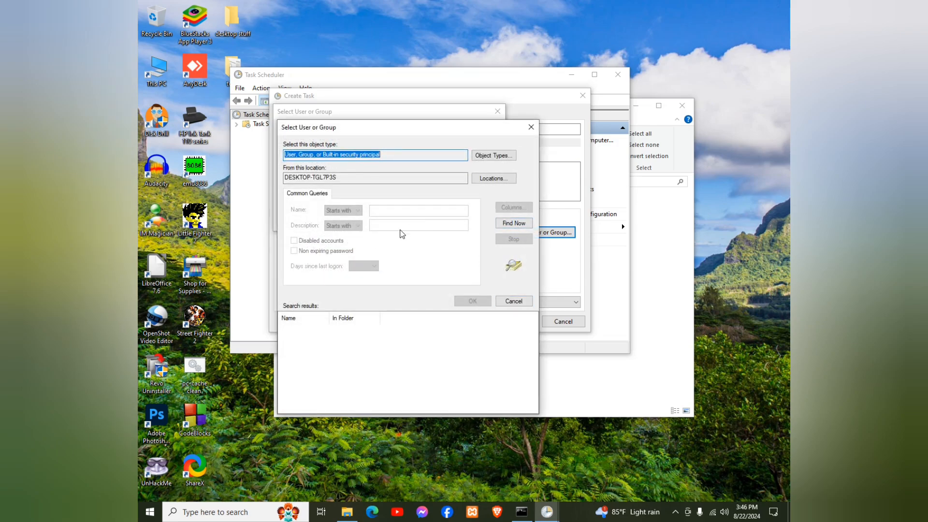
{"action": "left_click", "coordinate": [515, 225]}
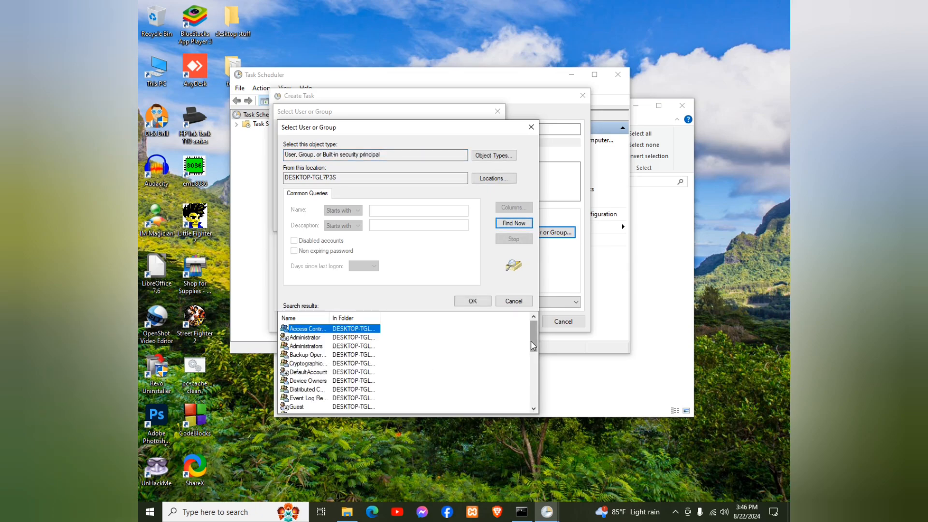
{"action": "left_click_drag", "start_coordinate": [532, 345], "coordinate": [529, 403]}
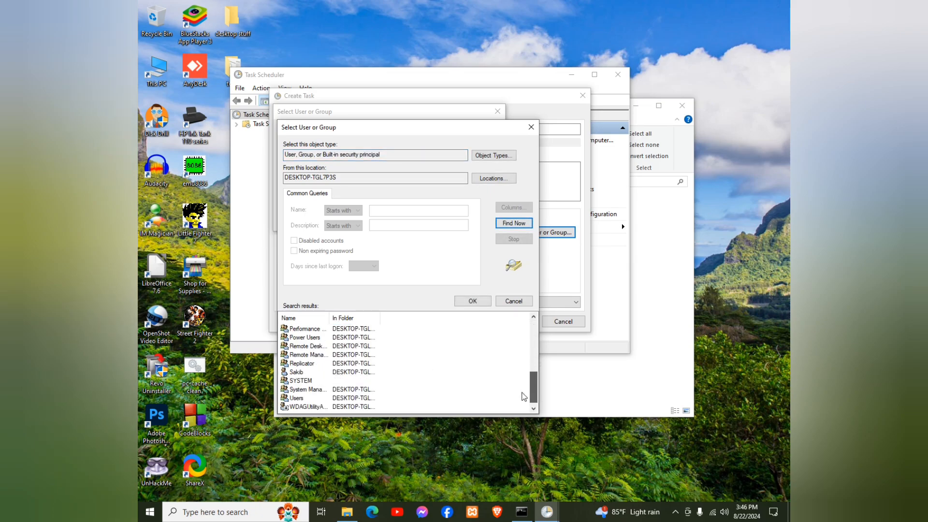
{"action": "left_click", "coordinate": [304, 382]}
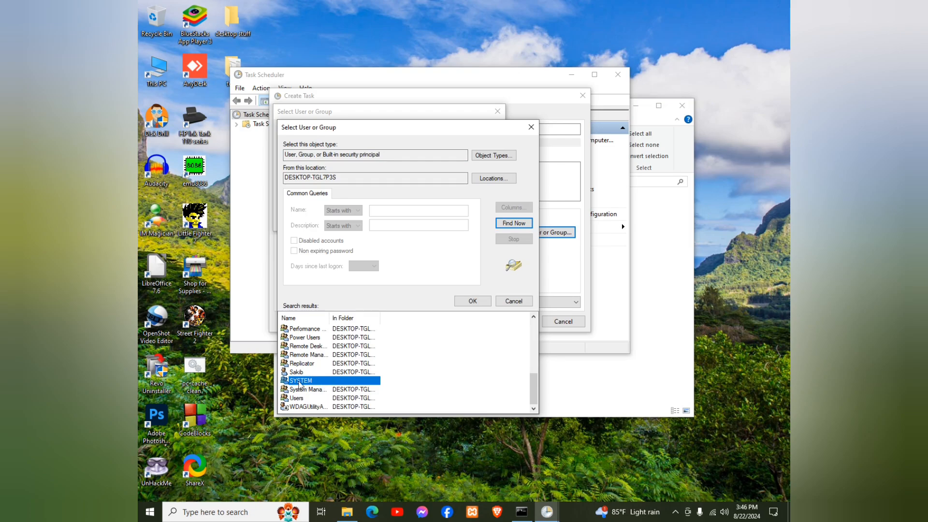
{"action": "left_click", "coordinate": [472, 301]}
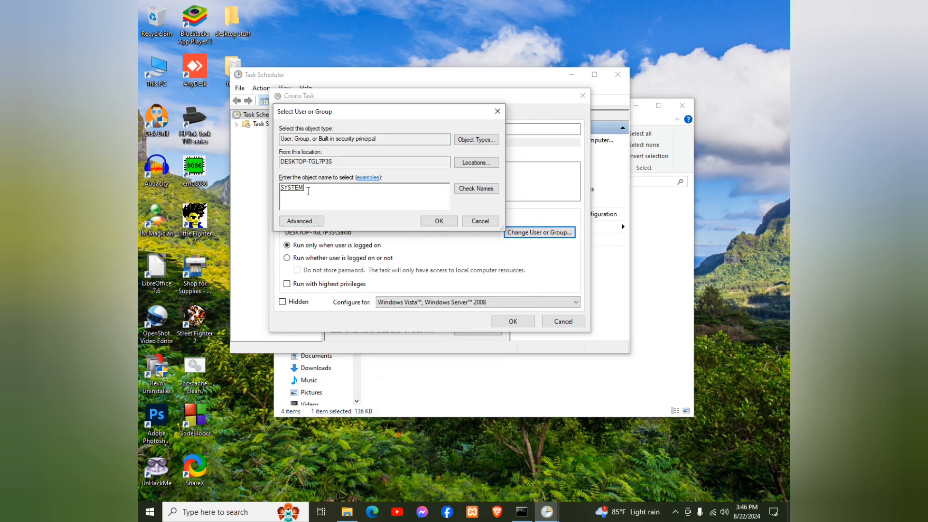
{"action": "left_click", "coordinate": [439, 222]}
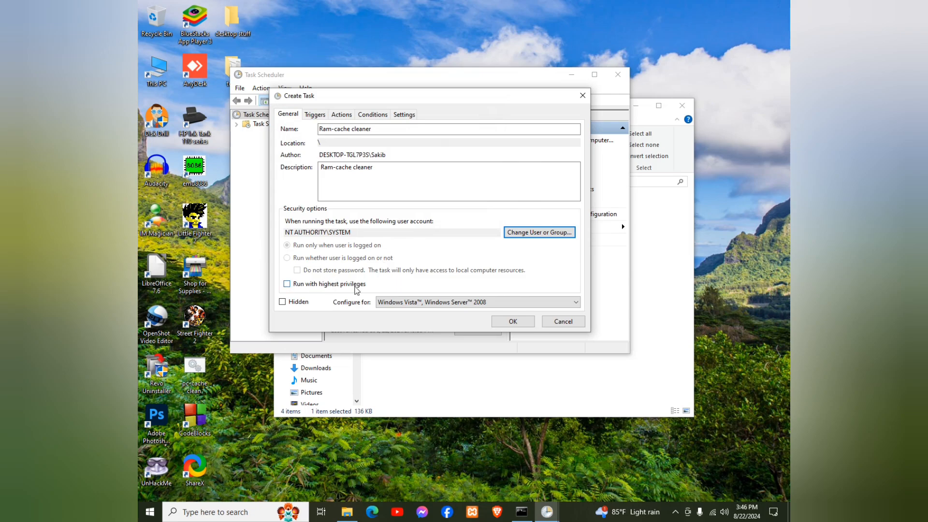
Set the task to run with highest privileges, configure it for Windows 10, and mark it as hidden.
{"action": "left_click", "coordinate": [288, 285]}
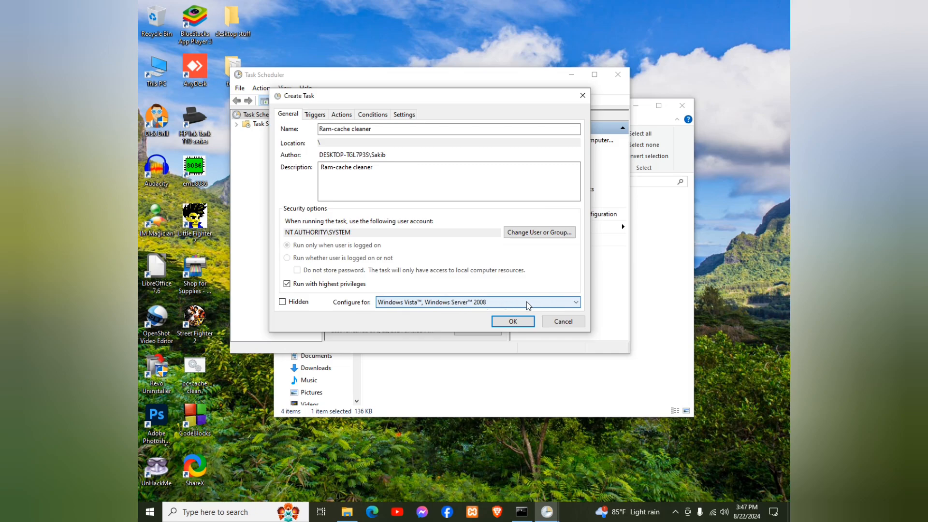
{"action": "left_click", "coordinate": [577, 302]}
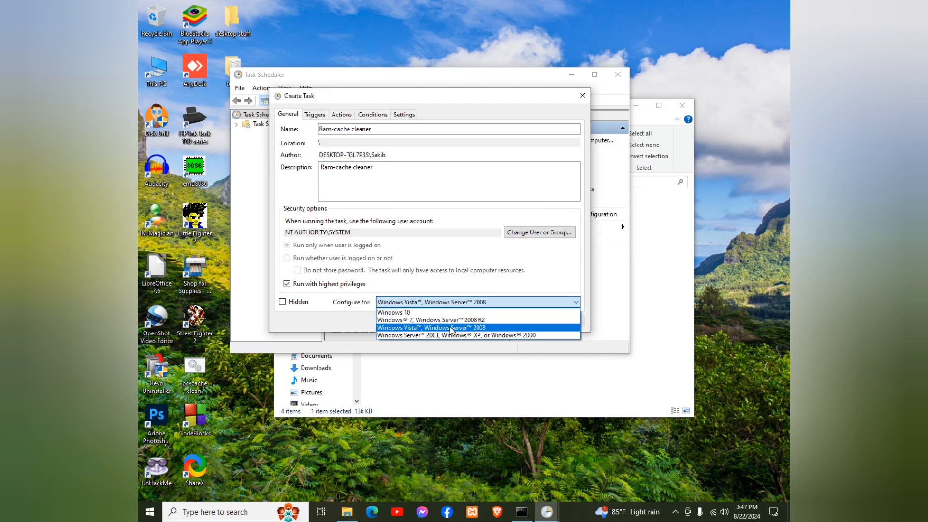
{"action": "left_click", "coordinate": [406, 313]}
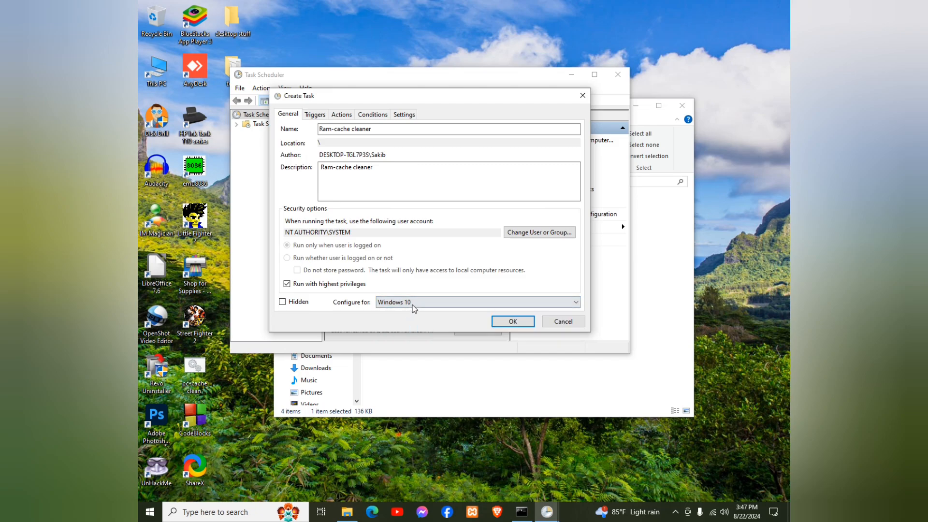
{"action": "left_click", "coordinate": [283, 302]}
Start a new trigger for the task and set it to begin on a schedule.
{"action": "left_click", "coordinate": [316, 122]}
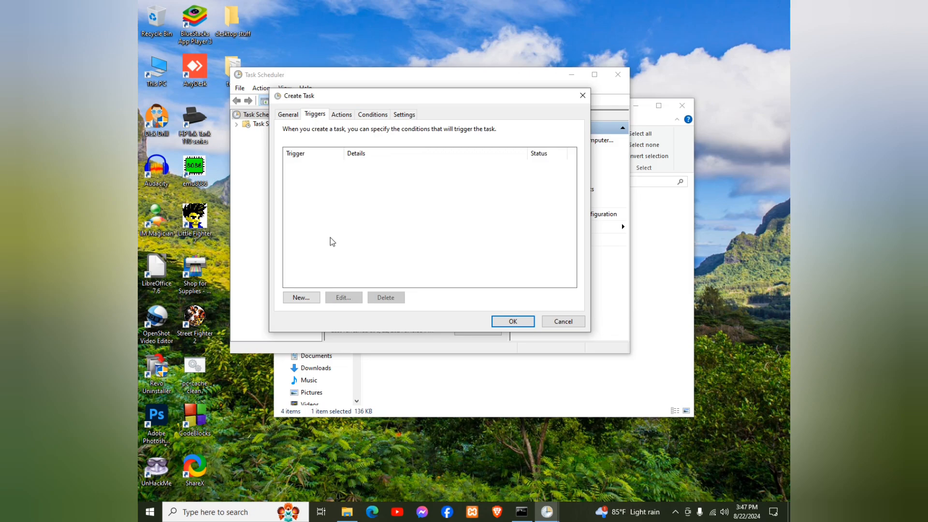
{"action": "left_click", "coordinate": [301, 298]}
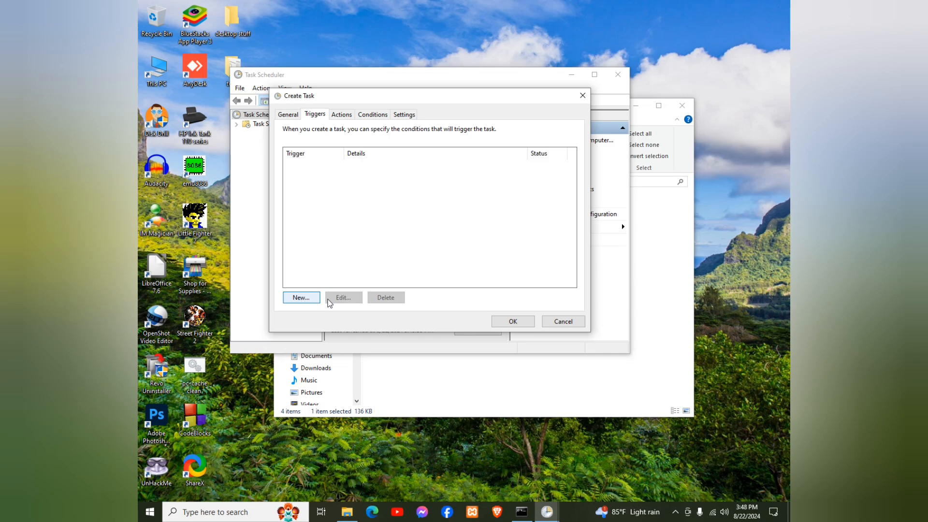
{"action": "left_click", "coordinate": [314, 299]}
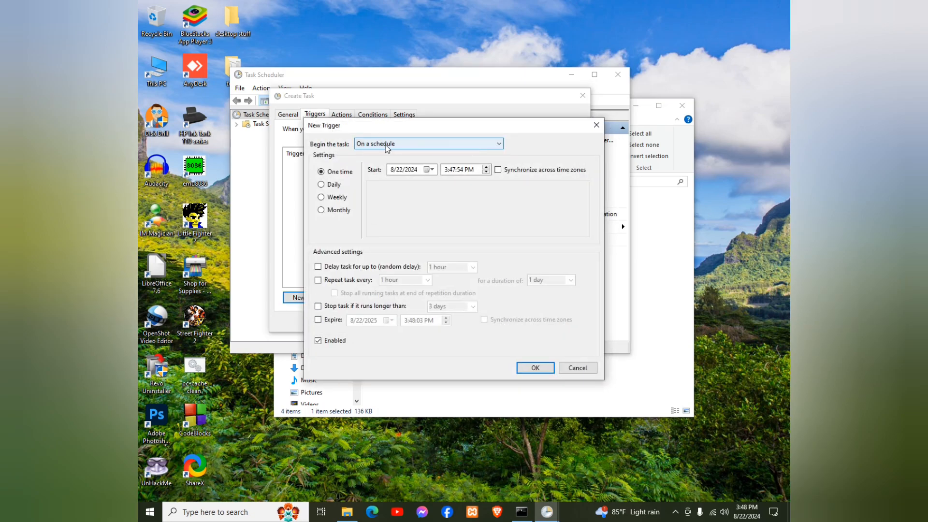
{"action": "left_click", "coordinate": [498, 145]}
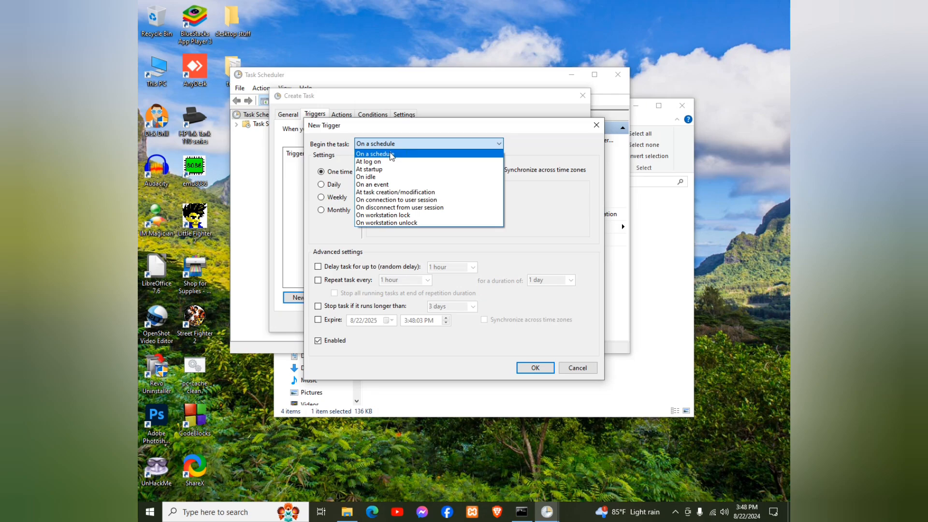
{"action": "left_click", "coordinate": [397, 154]}
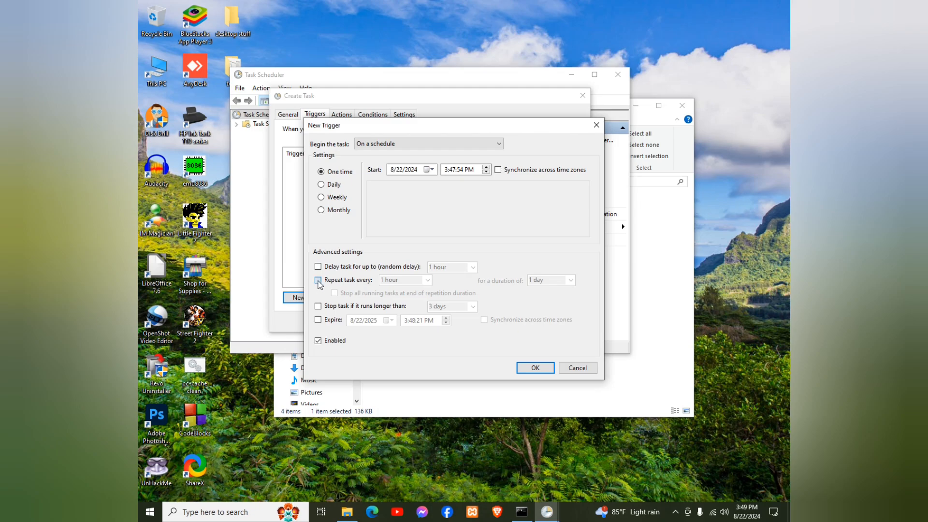
Set the trigger to repeat every 5 minutes indefinitely, keep it enabled, and save it.
{"action": "left_click", "coordinate": [357, 282]}
{"action": "left_click", "coordinate": [428, 280]}
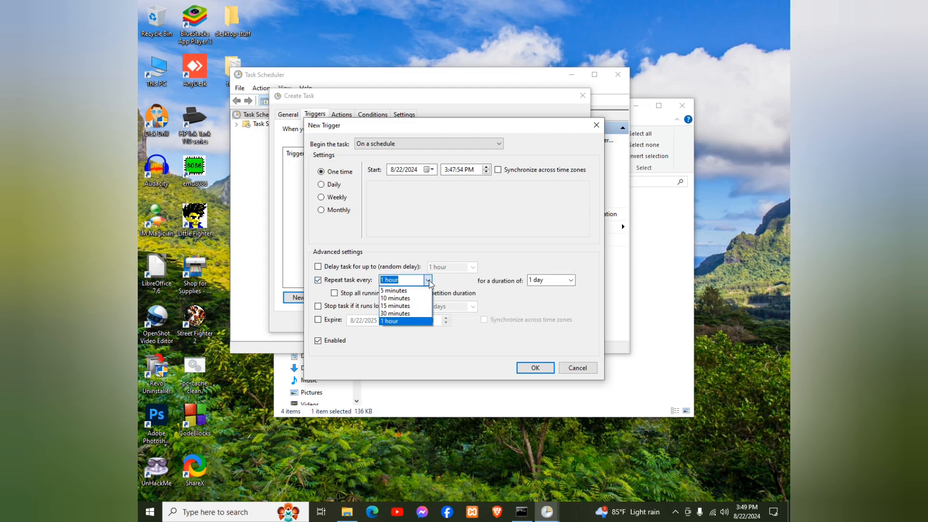
{"action": "left_click", "coordinate": [405, 291]}
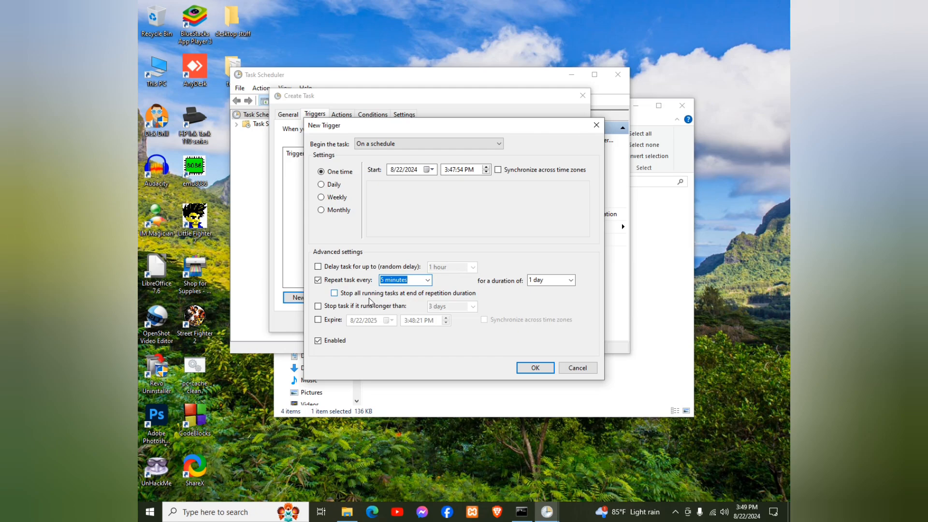
{"action": "left_click", "coordinate": [570, 281]}
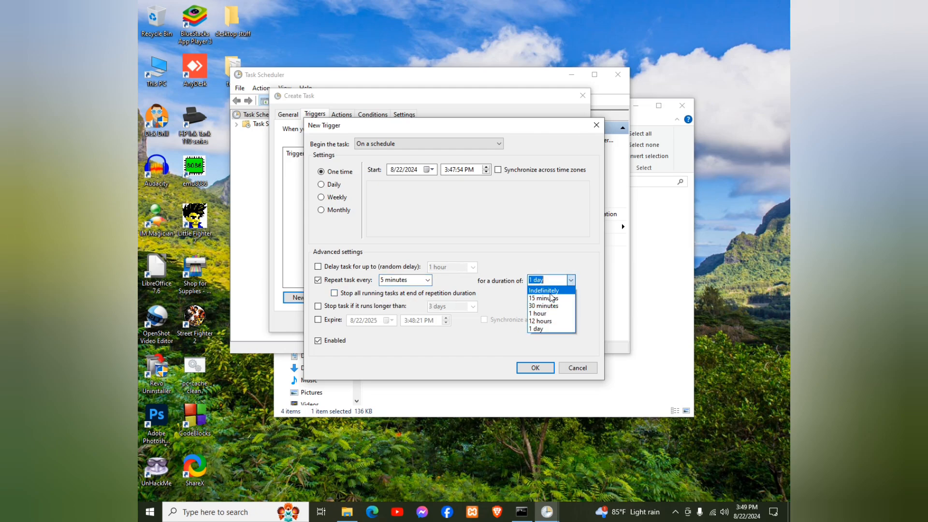
{"action": "left_click", "coordinate": [549, 293]}
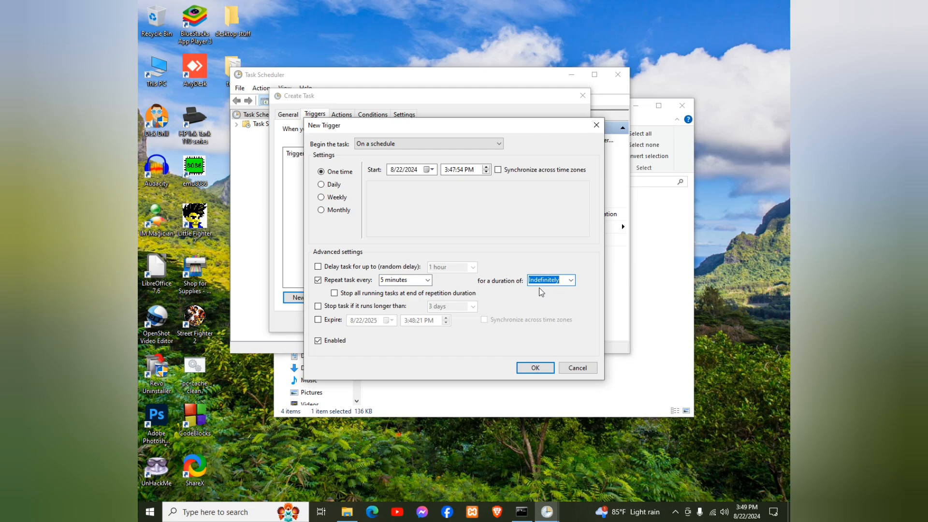
{"action": "left_click", "coordinate": [319, 341]}
{"action": "left_click", "coordinate": [319, 341]}
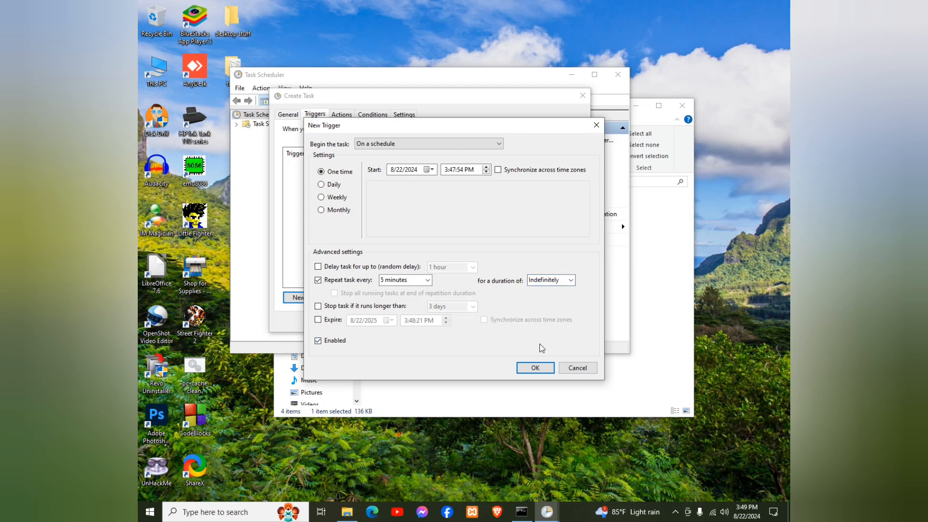
{"action": "left_click", "coordinate": [529, 370]}
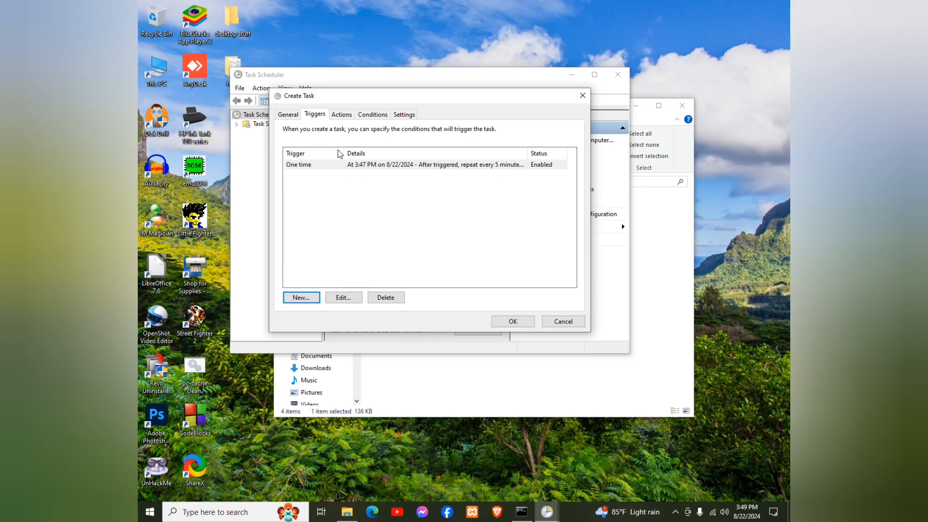
Start a new action for the task with "Start a program" as its type.
{"action": "left_click", "coordinate": [340, 117]}
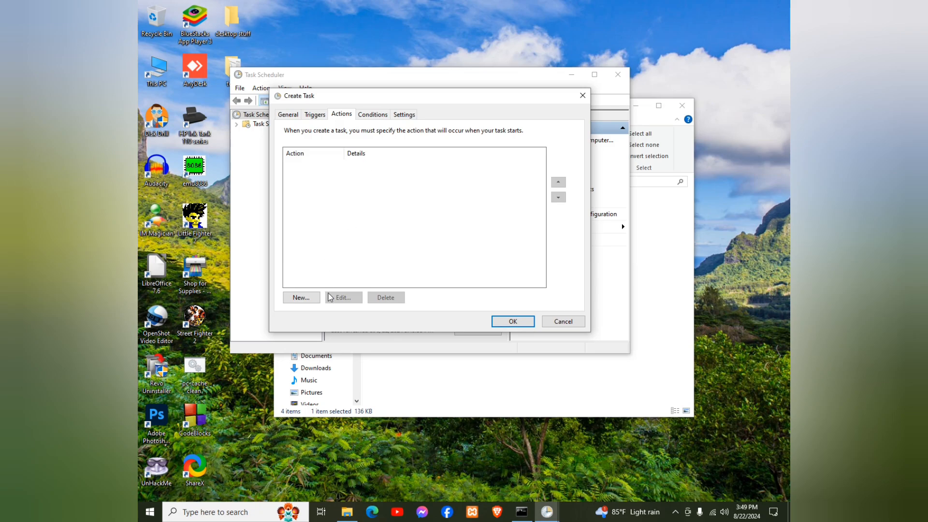
{"action": "left_click", "coordinate": [300, 298]}
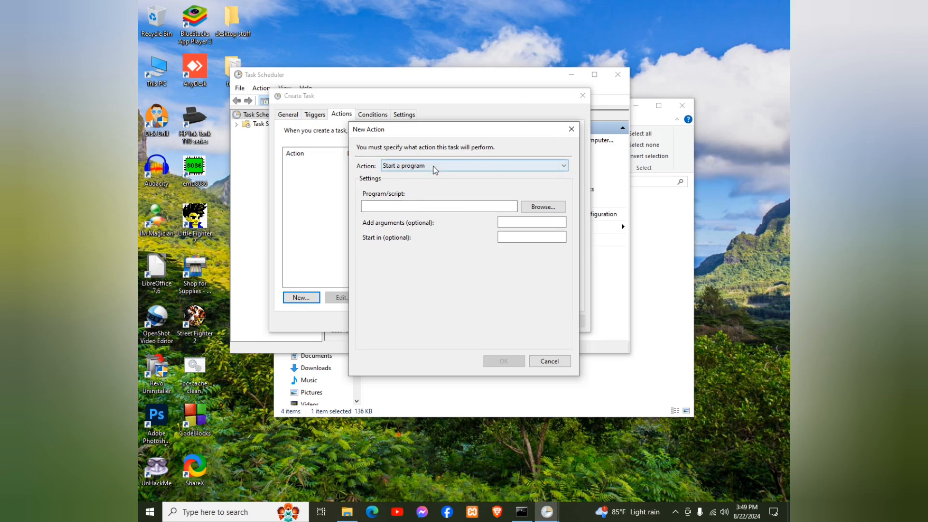
{"action": "left_click", "coordinate": [391, 168]}
{"action": "left_click", "coordinate": [411, 173]}
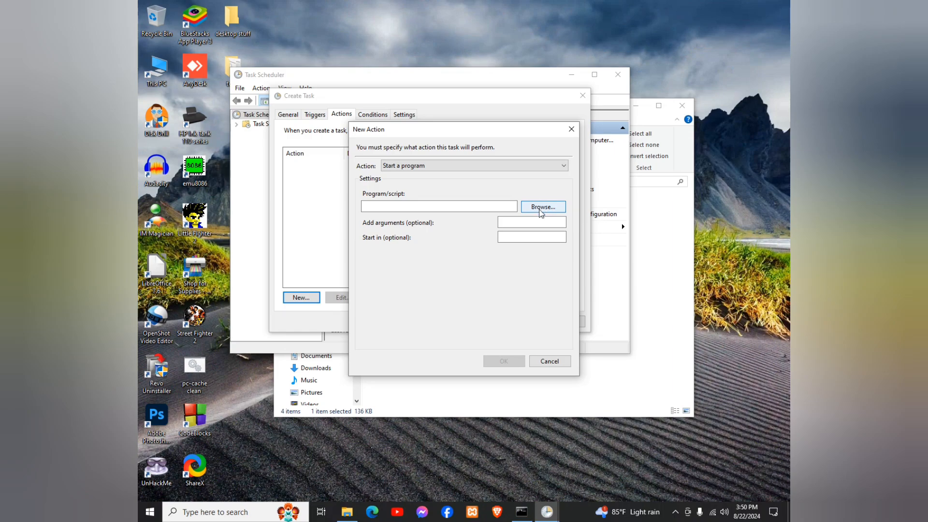
Set the action's program to EmptyStandbyList from the tools folder on the Desktop and save the action.
{"action": "left_click", "coordinate": [541, 212]}
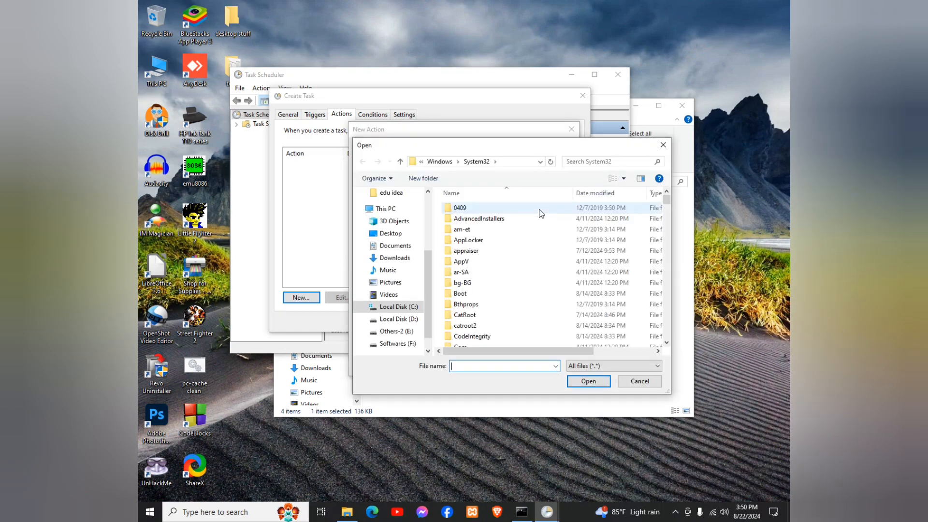
{"action": "left_click", "coordinate": [418, 234]}
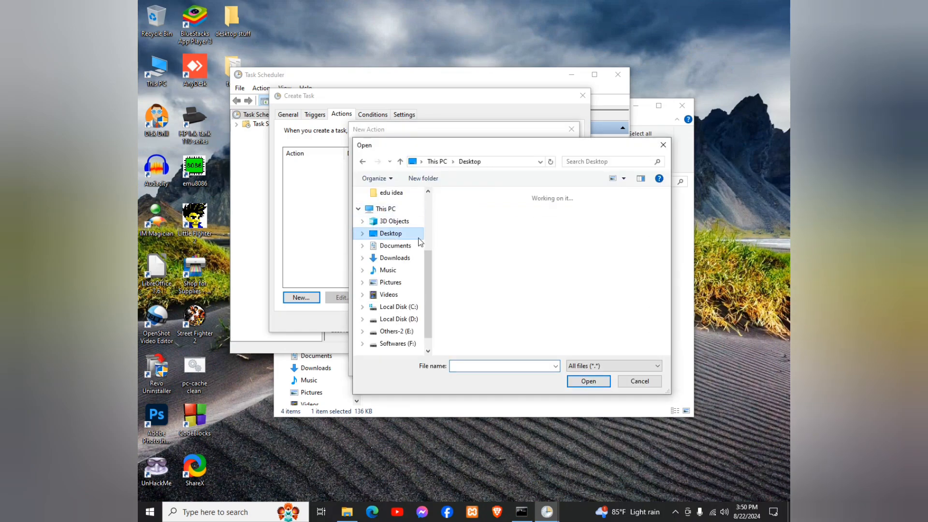
{"action": "double_click", "coordinate": [535, 227]}
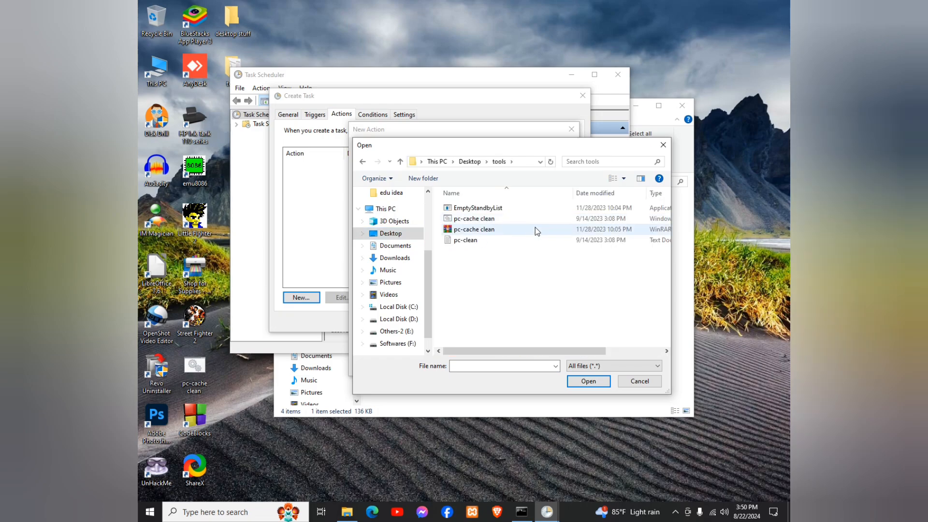
{"action": "left_click", "coordinate": [481, 213]}
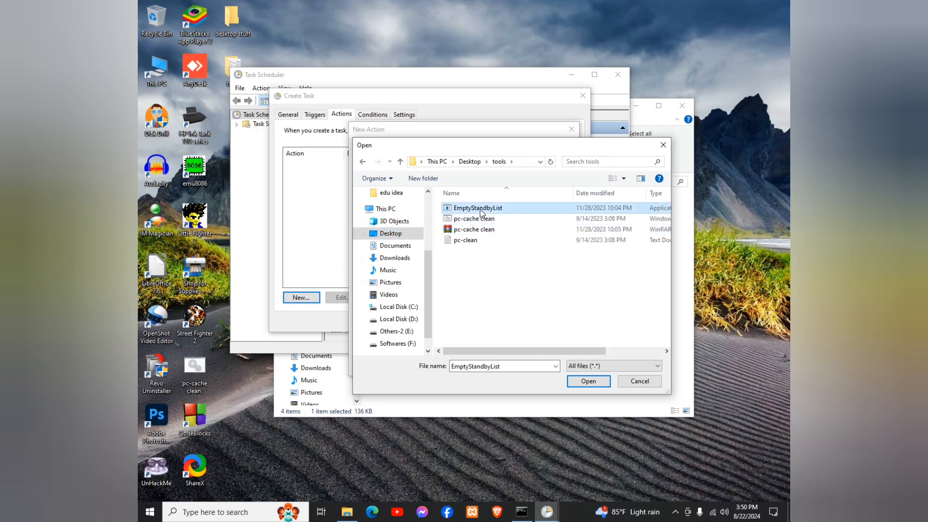
{"action": "left_click", "coordinate": [588, 382]}
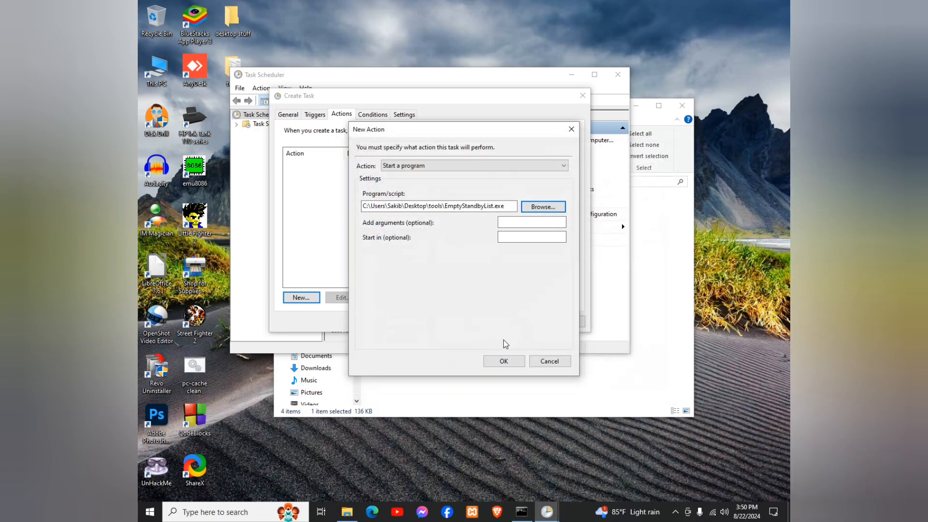
{"action": "left_click", "coordinate": [503, 360]}
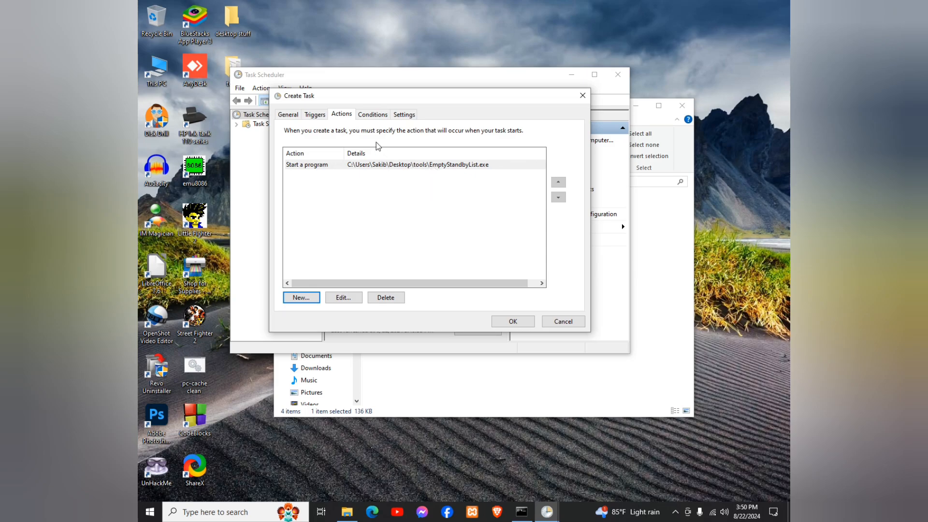
Review the task's conditions and additional settings, keep their defaults, and create the task.
{"action": "left_click", "coordinate": [374, 115]}
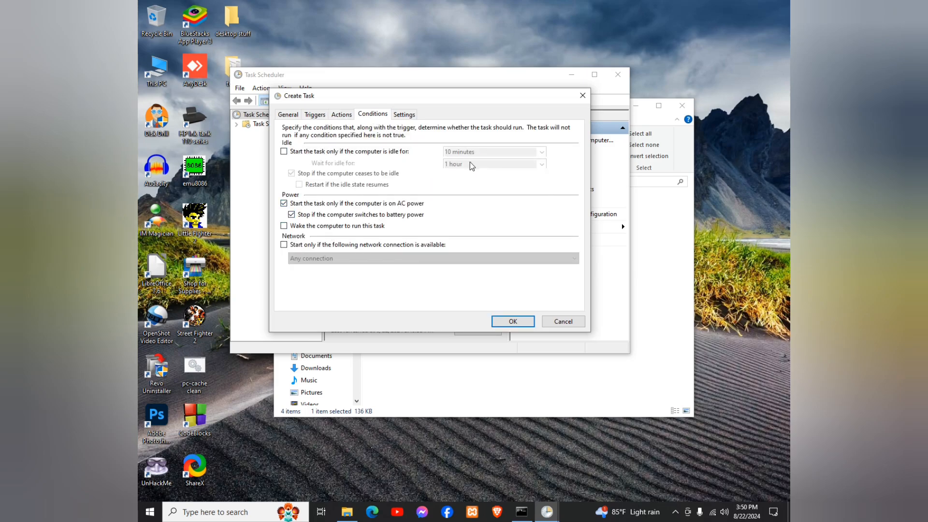
{"action": "left_click", "coordinate": [404, 116]}
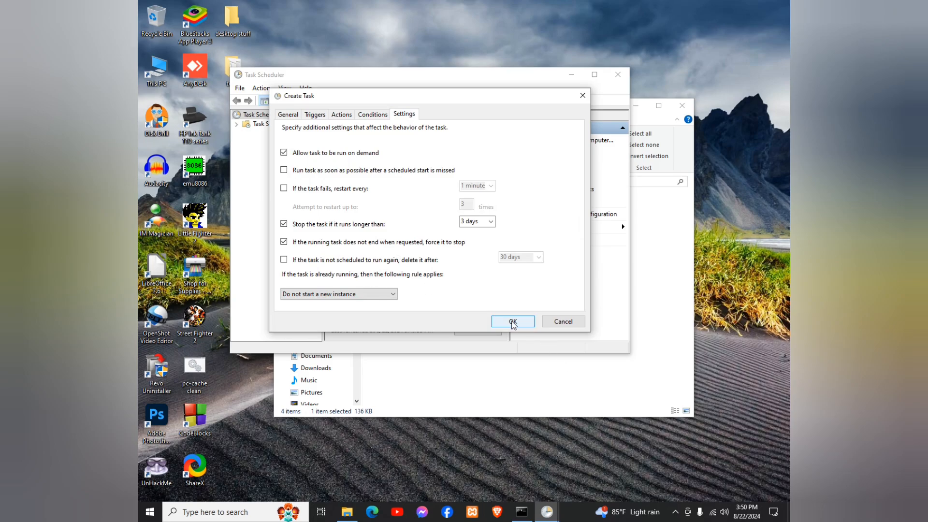
{"action": "left_click", "coordinate": [513, 322]}
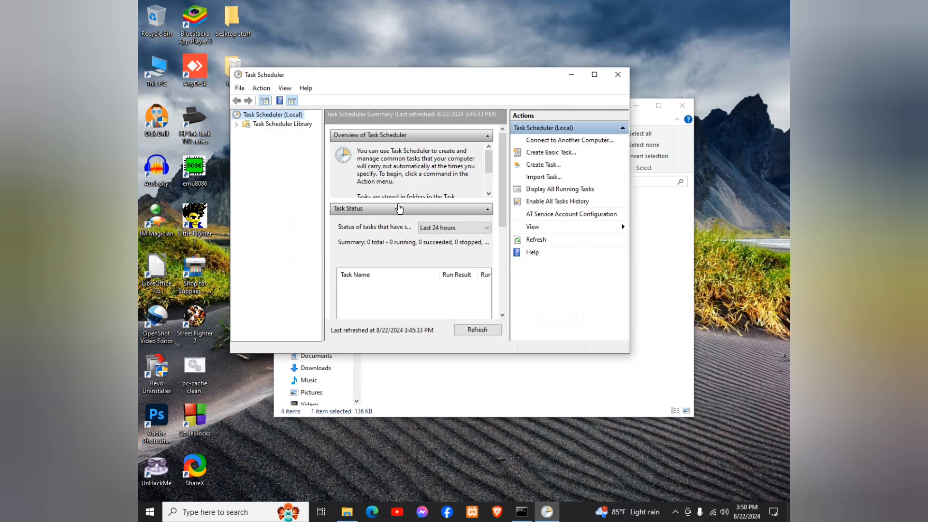
Find the Ram-cache cleaner task in the Task Scheduler Library and select it.
{"action": "scroll", "coordinate": [418, 251], "scroll_direction": "down", "scroll_amount": 2}
{"action": "left_click", "coordinate": [286, 124]}
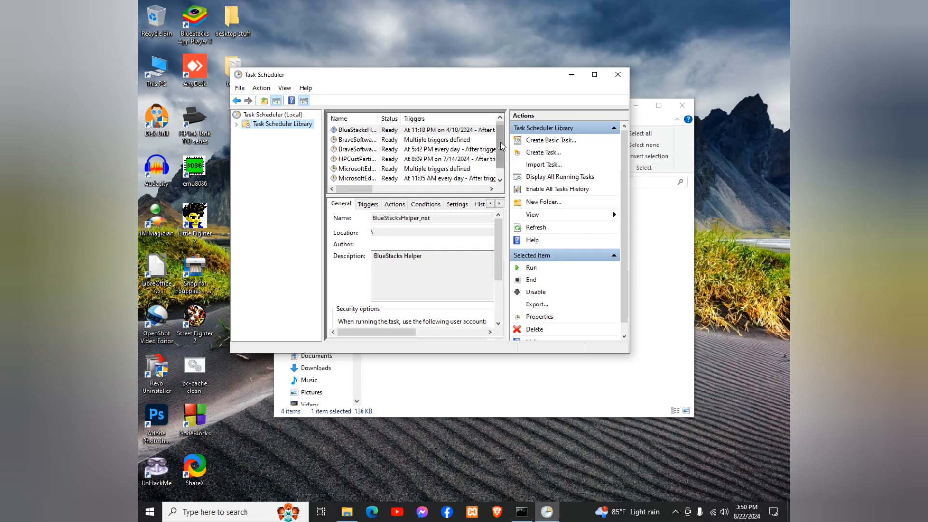
{"action": "left_click_drag", "start_coordinate": [501, 146], "coordinate": [501, 152]}
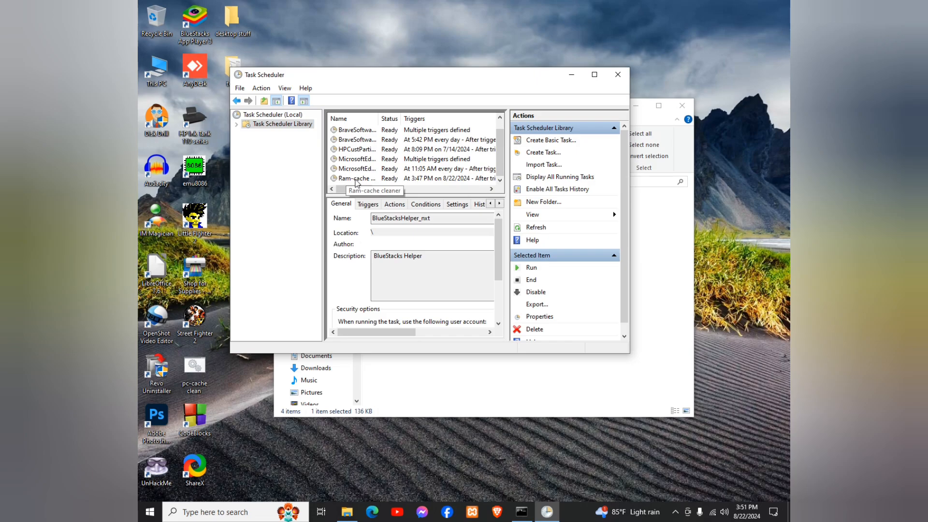
{"action": "left_click", "coordinate": [356, 179]}
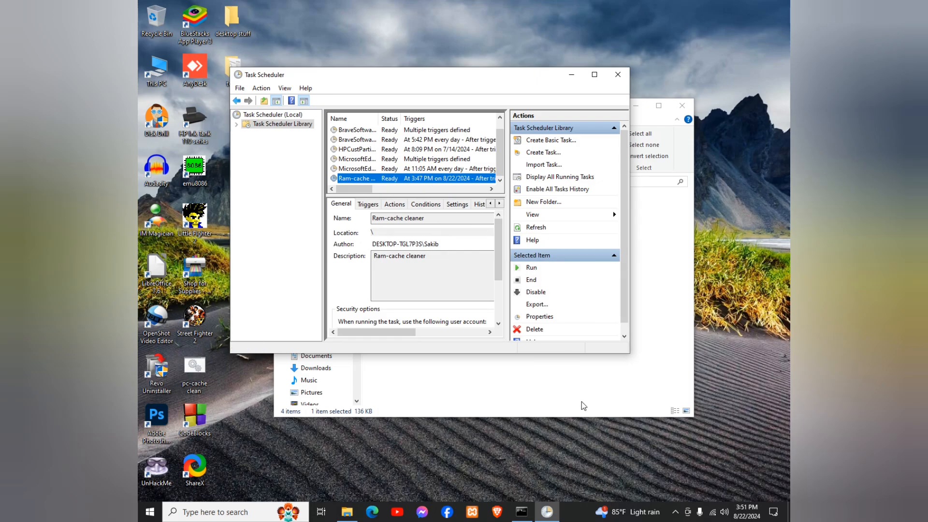
Open Task Manager beside Task Scheduler and display its memory performance details.
{"action": "left_click_drag", "start_coordinate": [419, 80], "coordinate": [342, 70]}
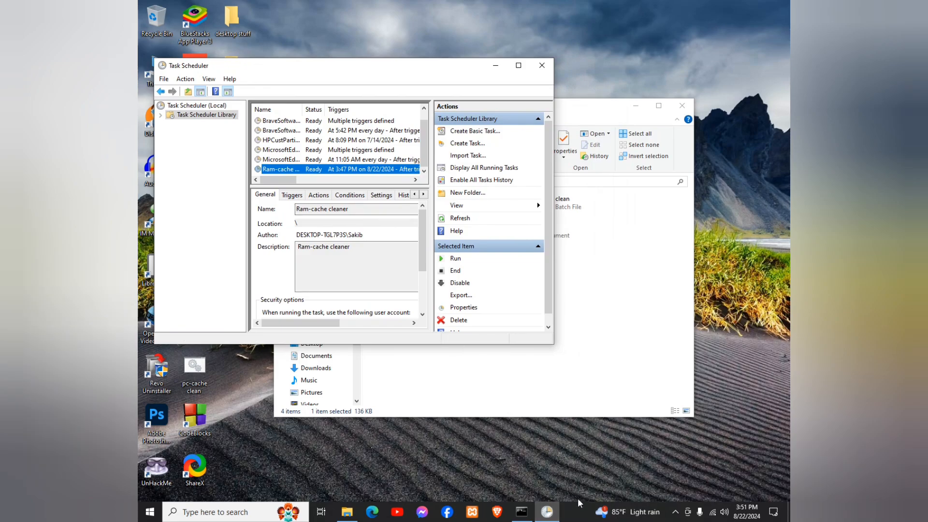
{"action": "right_click", "coordinate": [577, 511]}
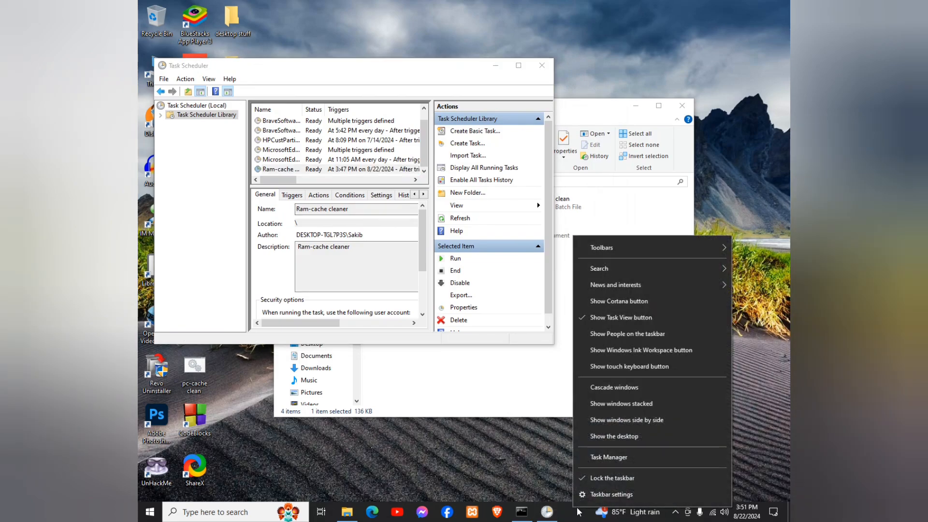
{"action": "left_click", "coordinate": [599, 456]}
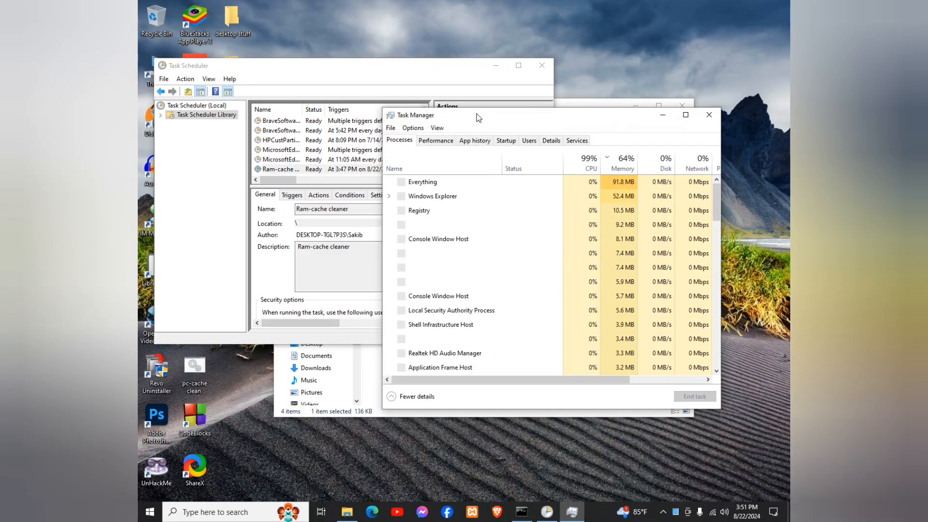
{"action": "left_click_drag", "start_coordinate": [479, 116], "coordinate": [582, 128]}
{"action": "left_click", "coordinate": [498, 145]}
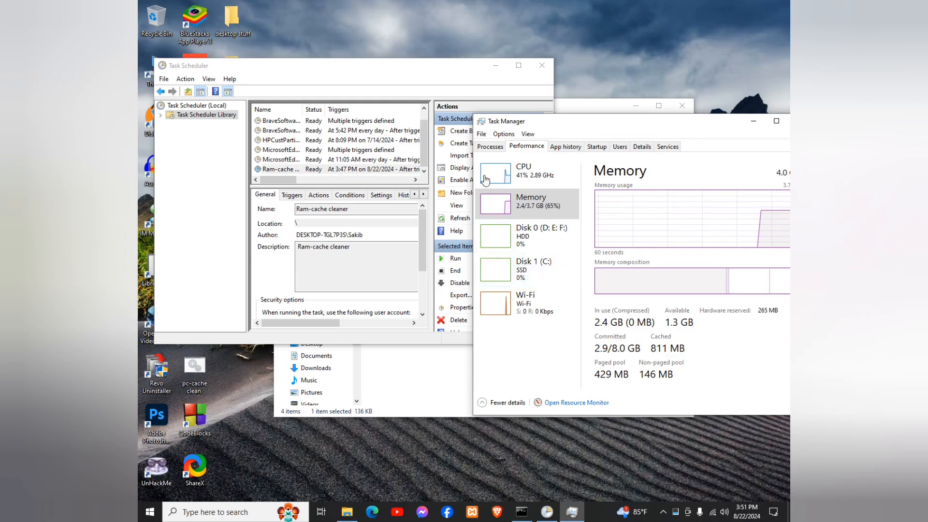
Run the Ram-cache cleaner task manually and check the cached memory in Task Manager.
{"action": "left_click_drag", "start_coordinate": [386, 65], "coordinate": [361, 85]}
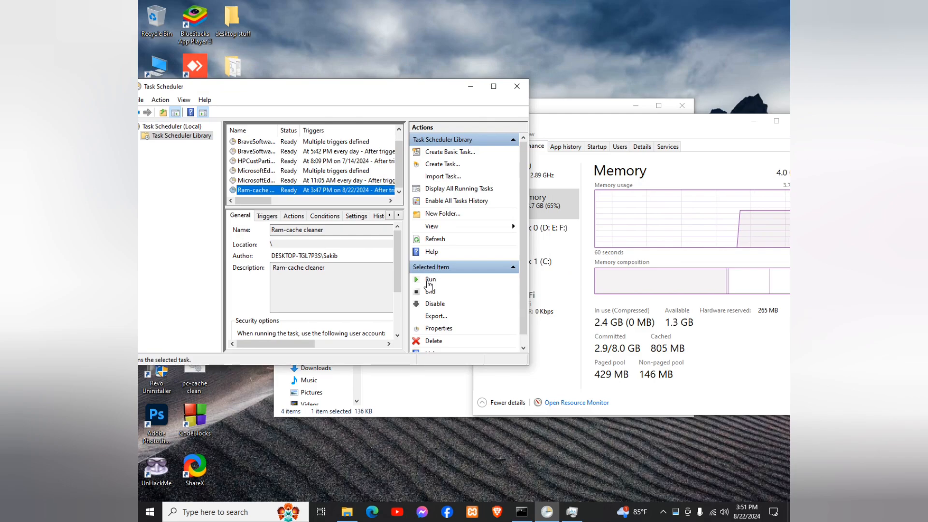
{"action": "left_click", "coordinate": [428, 281]}
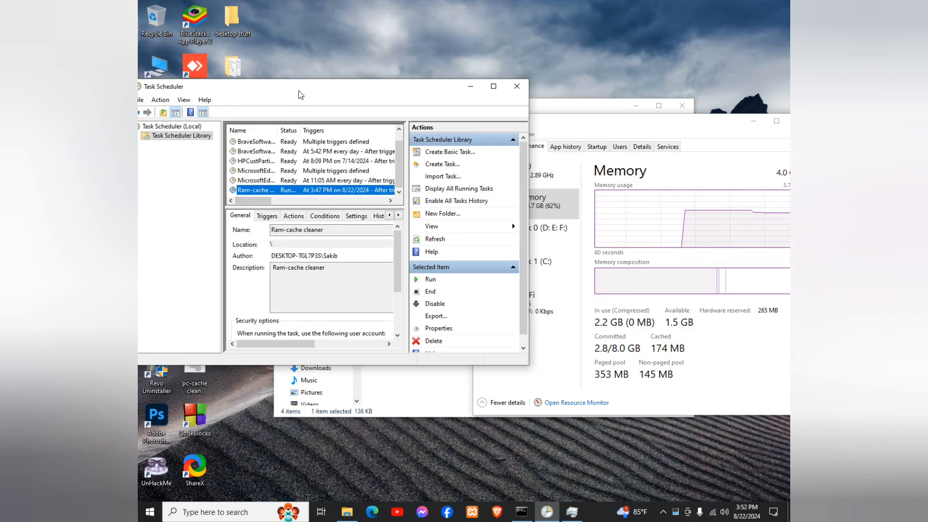
{"action": "left_click_drag", "start_coordinate": [300, 94], "coordinate": [371, 104]}
{"action": "left_click_drag", "start_coordinate": [620, 125], "coordinate": [512, 108]}
Close Task Manager and Task Scheduler.
{"action": "left_click", "coordinate": [642, 98]}
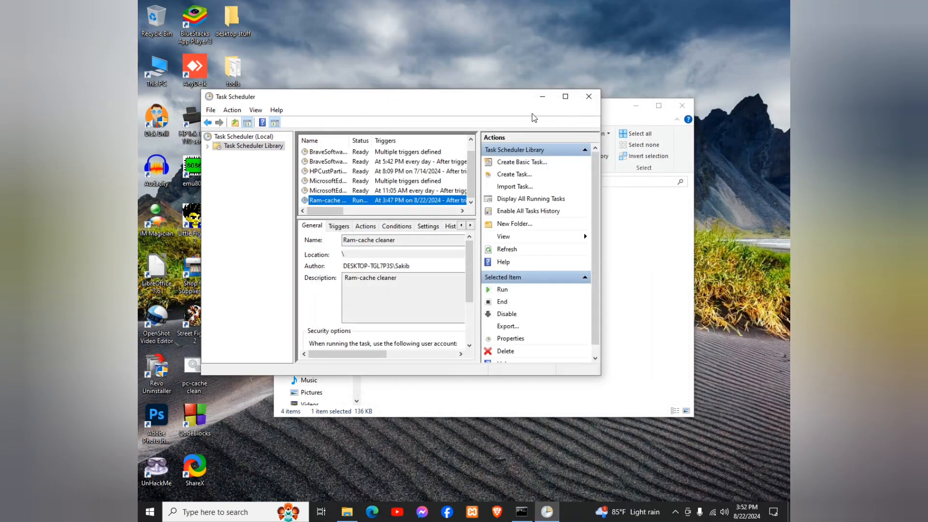
{"action": "left_click_drag", "start_coordinate": [439, 99], "coordinate": [462, 99]}
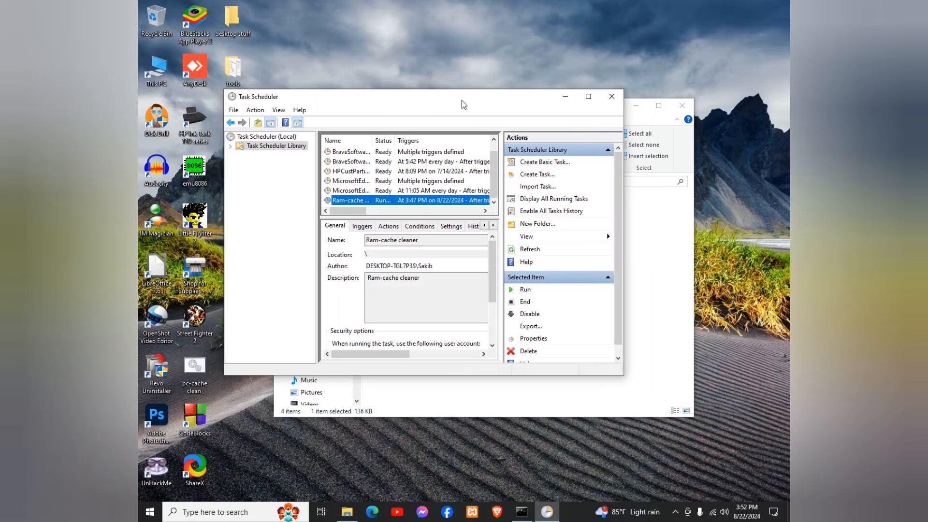
{"action": "left_click", "coordinate": [614, 98]}
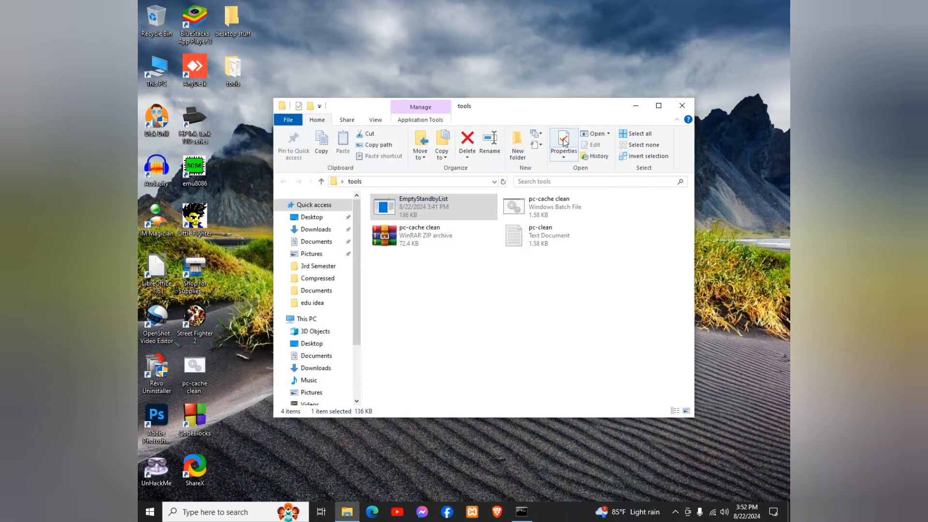
Bring up the command window, review the junk-file cleaning log through to its end, and continue past the final prompt to close it.
{"action": "left_click", "coordinate": [522, 512]}
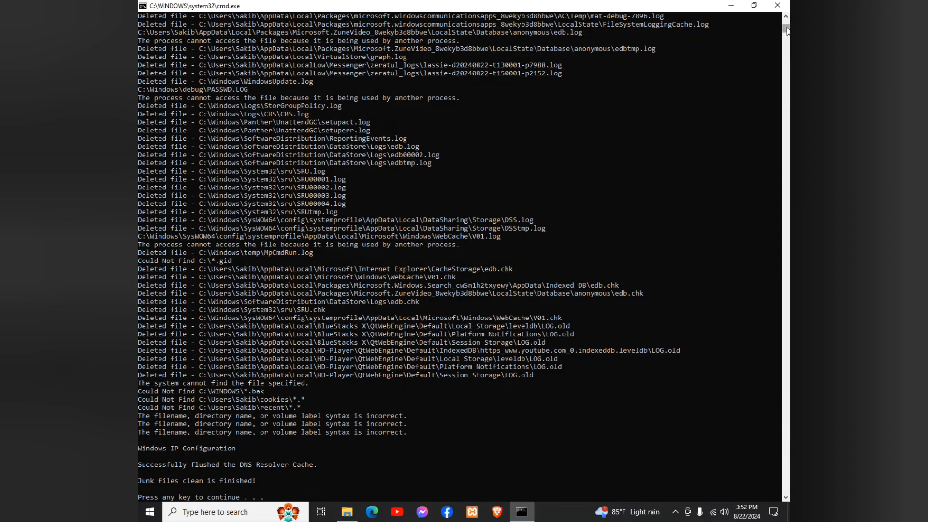
{"action": "scroll", "coordinate": [508, 169], "scroll_direction": "up", "scroll_amount": 20}
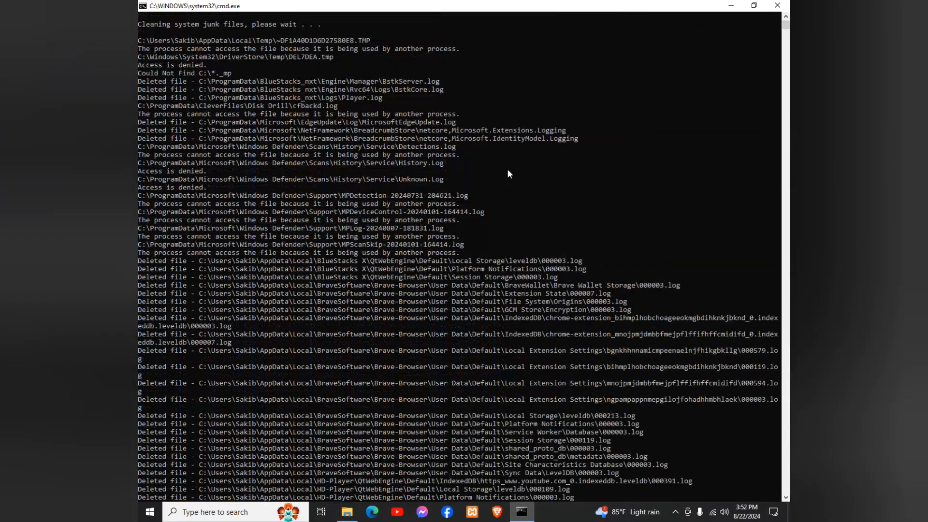
{"action": "scroll", "coordinate": [507, 170], "scroll_direction": "down", "scroll_amount": 20}
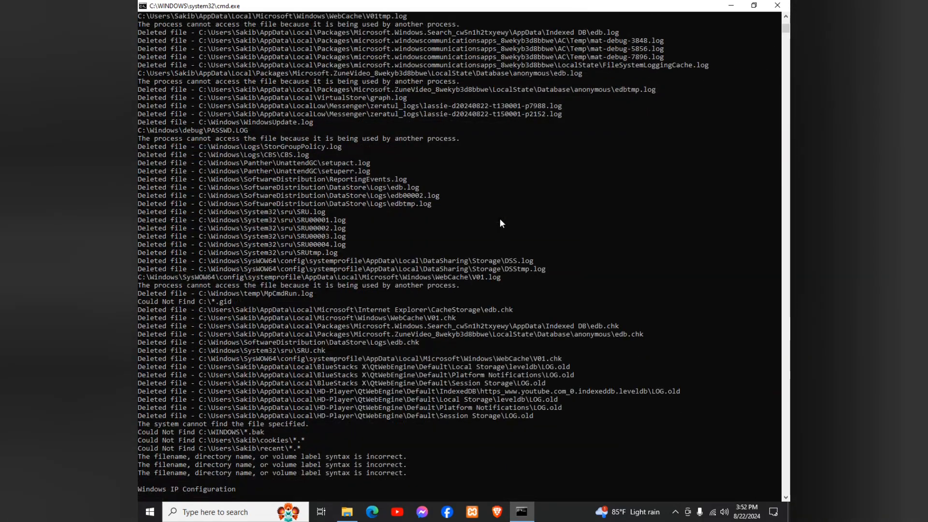
{"action": "scroll", "coordinate": [501, 220], "scroll_direction": "down", "scroll_amount": 6}
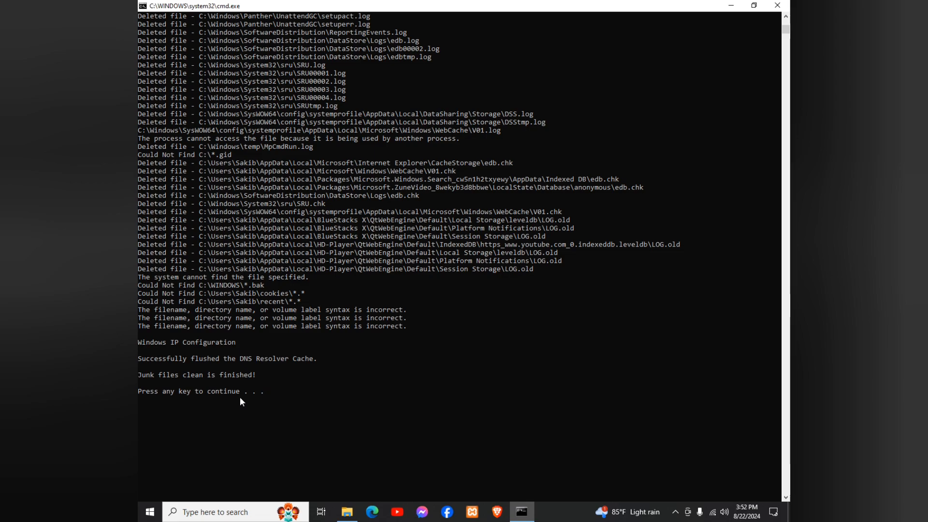
{"action": "key", "text": "Return"}
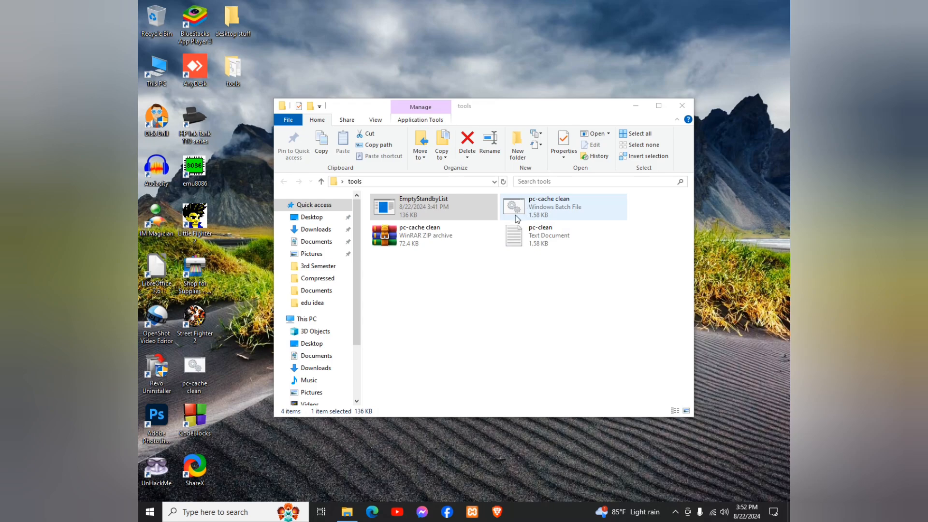
Open the pc-clean text document and examine the script through to its block of del cleanup commands.
{"action": "double_click", "coordinate": [518, 241]}
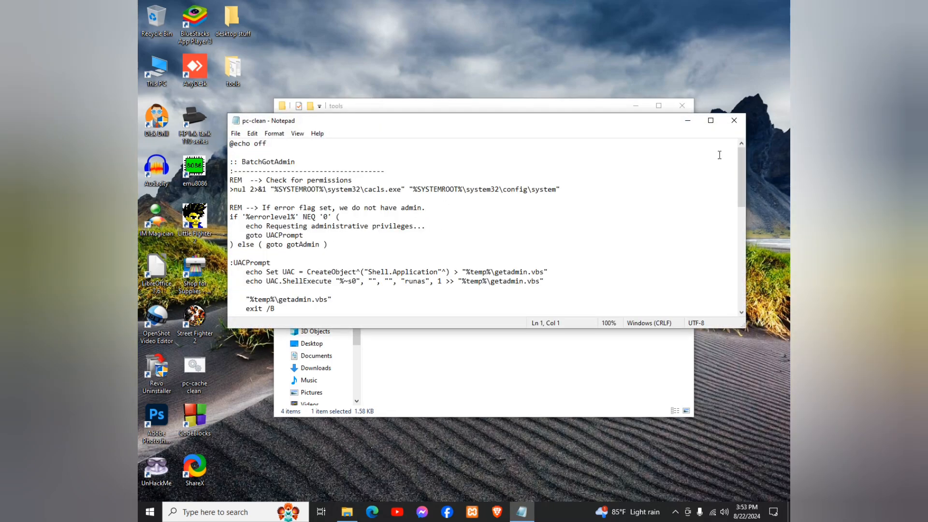
{"action": "left_click_drag", "start_coordinate": [740, 182], "coordinate": [730, 294]}
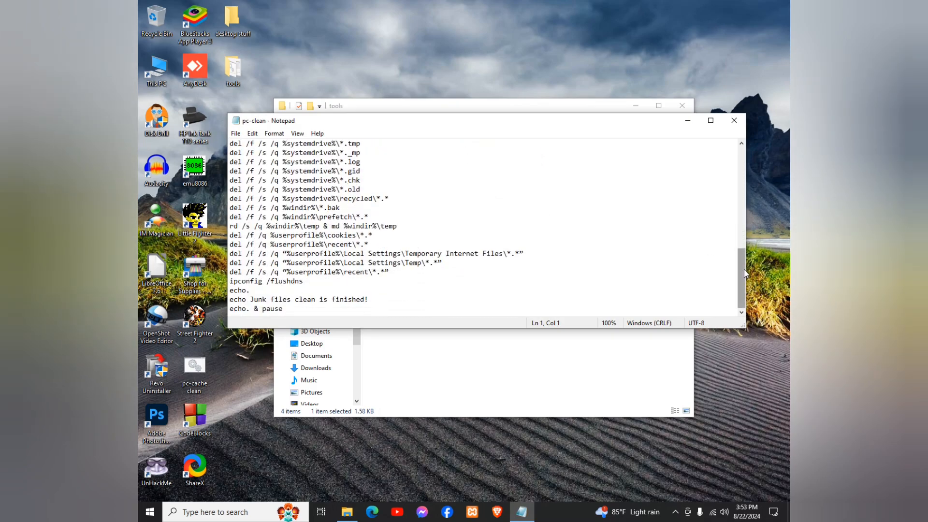
{"action": "left_click_drag", "start_coordinate": [744, 268], "coordinate": [737, 240]}
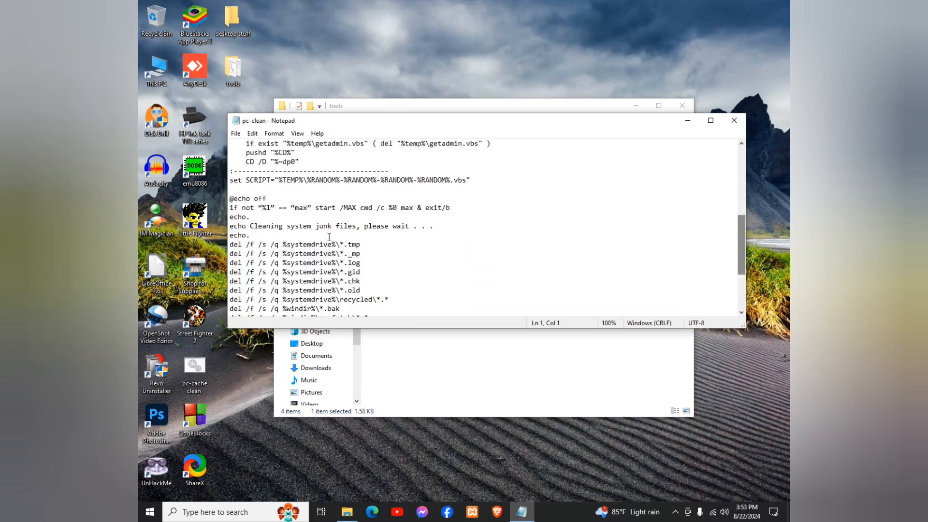
Select the del /f /s /q %systemdrive%\*.tmp line, look up its command meaning in Brave, and close the browser.
{"action": "left_click_drag", "start_coordinate": [235, 247], "coordinate": [367, 254]}
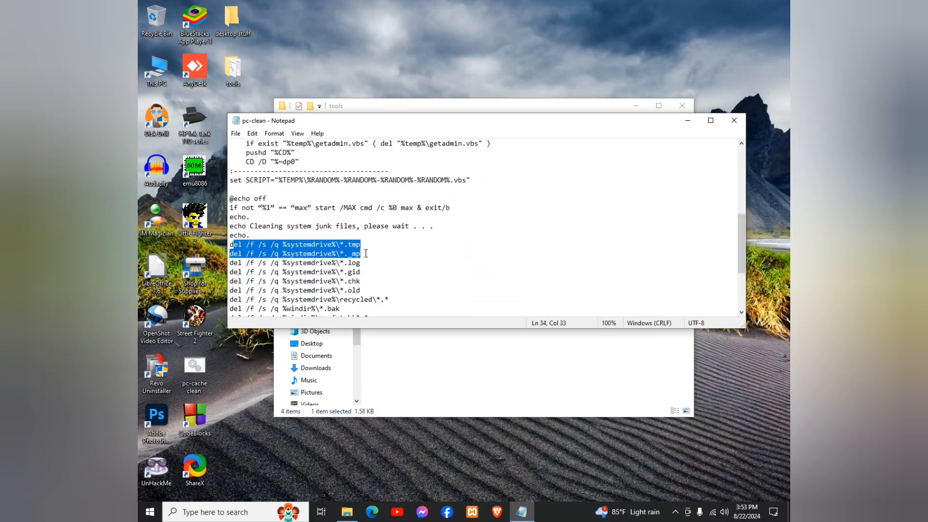
{"action": "left_click", "coordinate": [380, 253]}
{"action": "left_click_drag", "start_coordinate": [231, 245], "coordinate": [367, 245]}
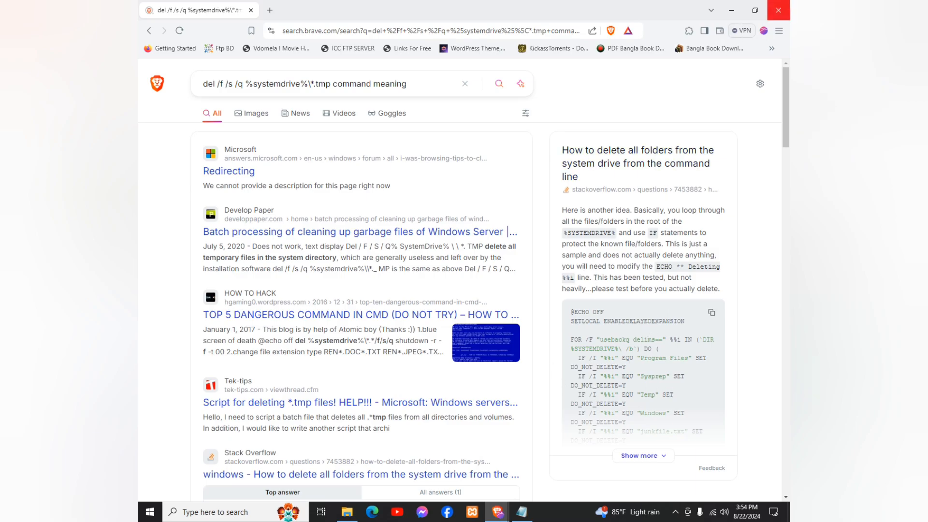
{"action": "left_click", "coordinate": [779, 10]}
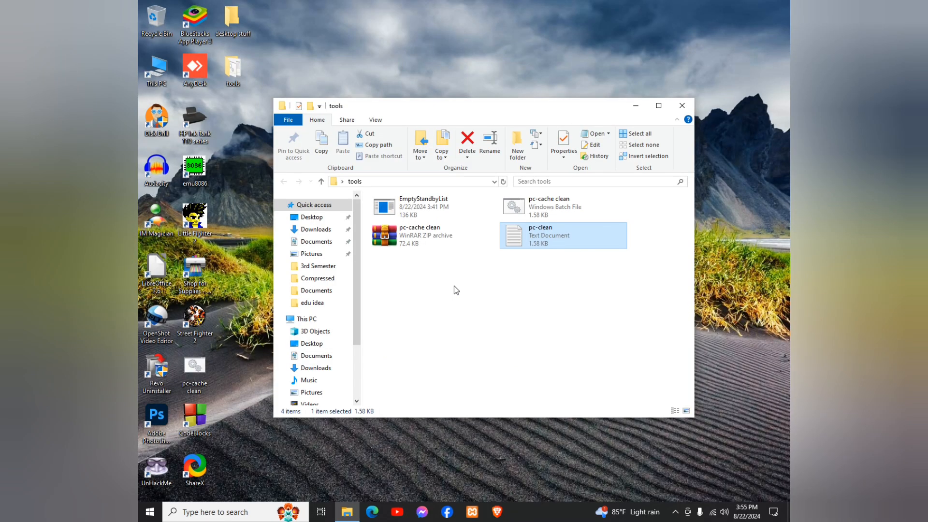